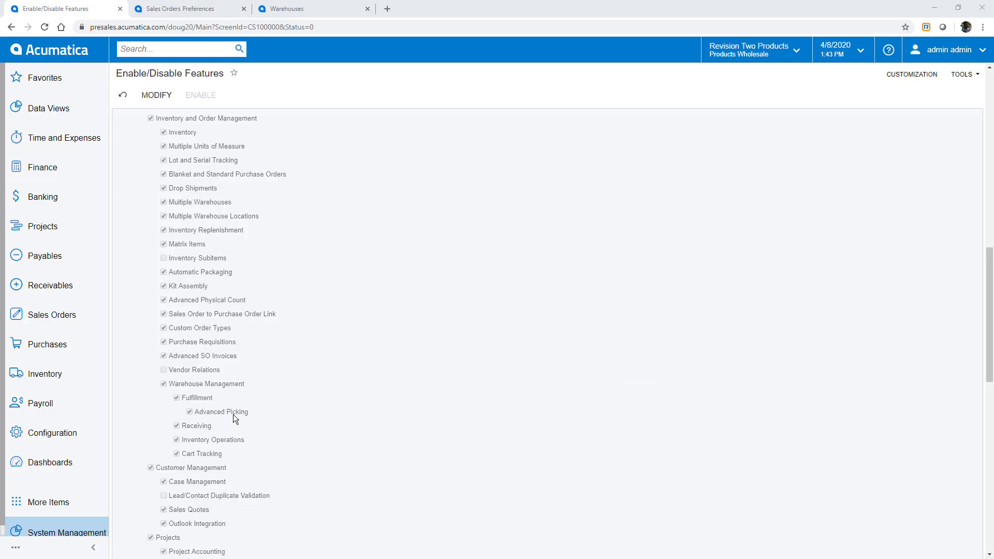
Clear Request Location for Each Item in Sales Orders Preferences warehouse management settings and save.
left_click(182, 10)
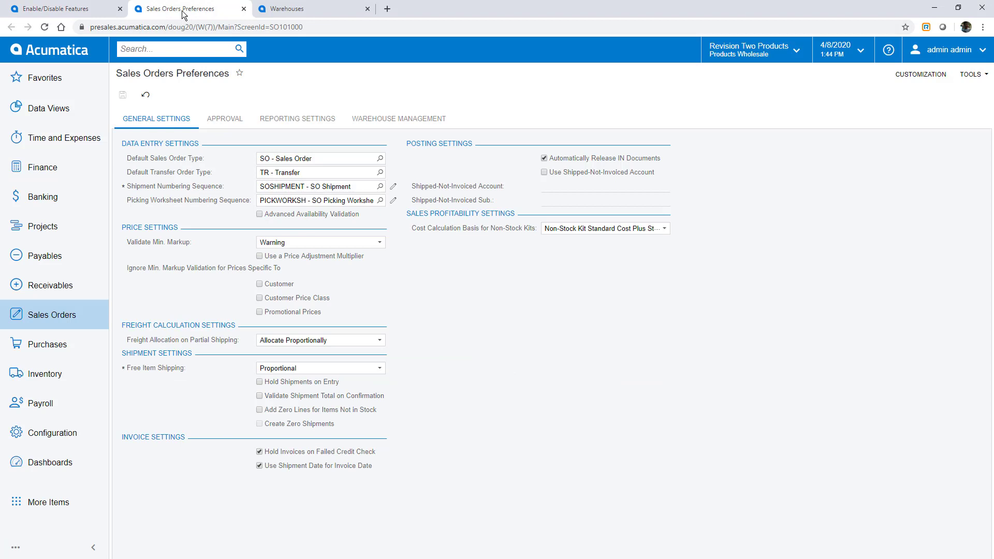
left_click(384, 119)
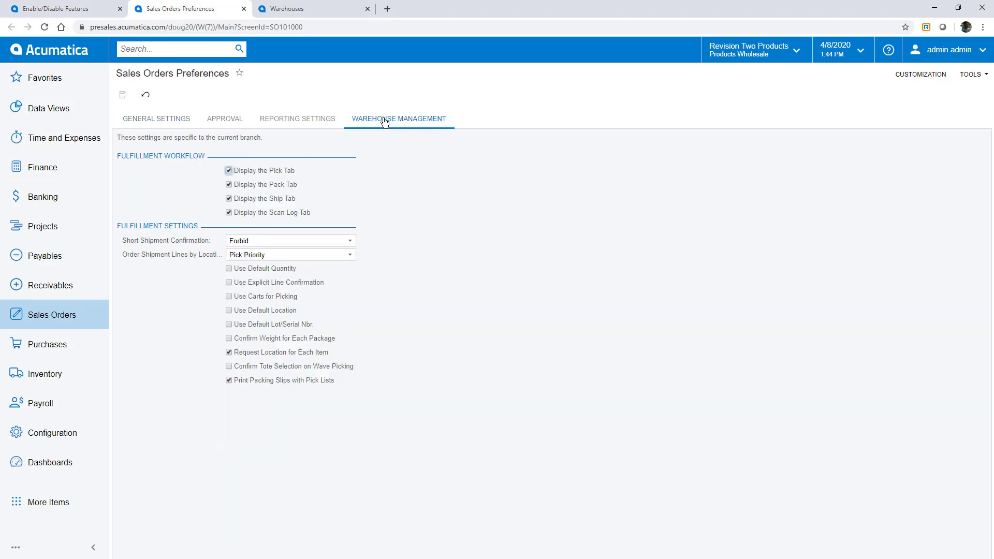
left_click(229, 352)
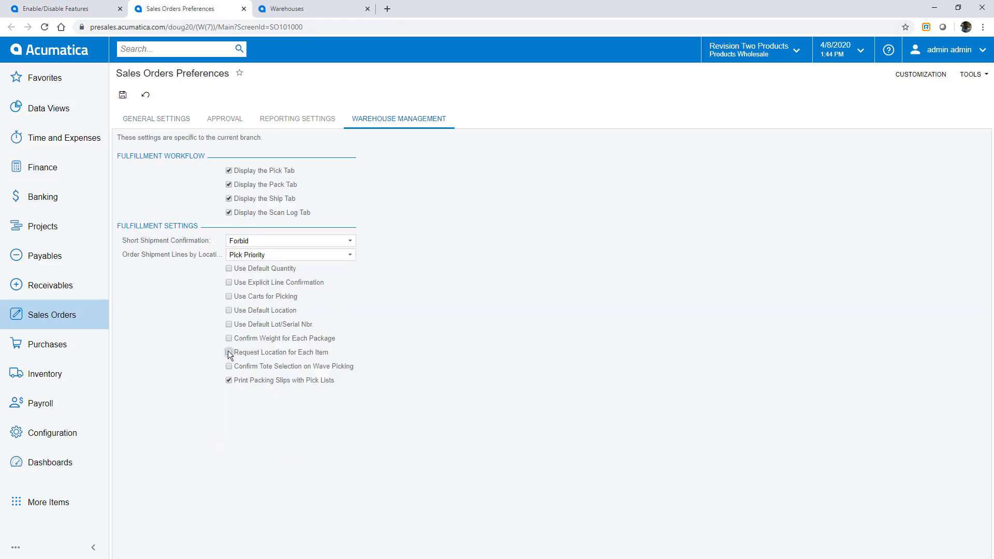
left_click(119, 98)
Open the WHOLESALE warehouse and review its carts and totes.
left_click(297, 10)
left_click(158, 238)
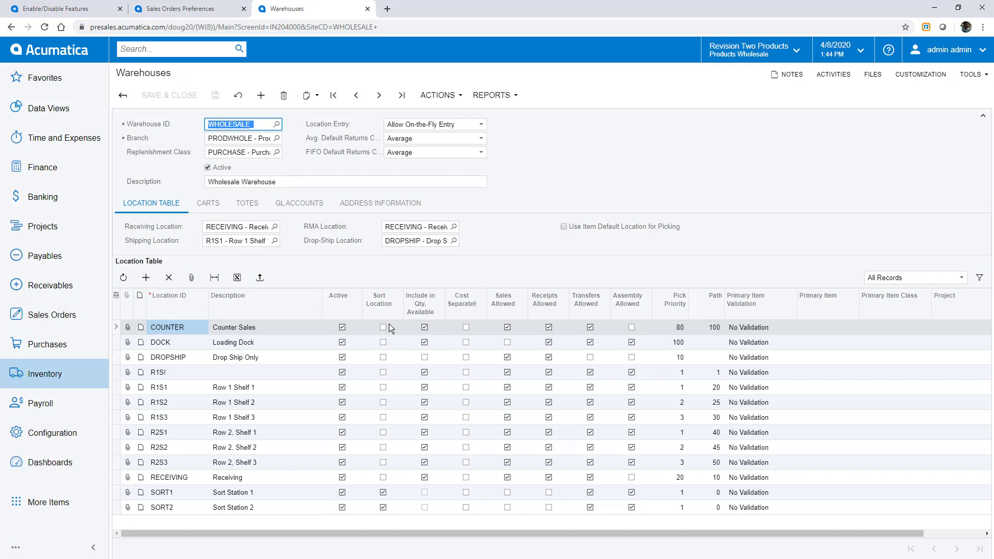
left_click(208, 203)
left_click(247, 203)
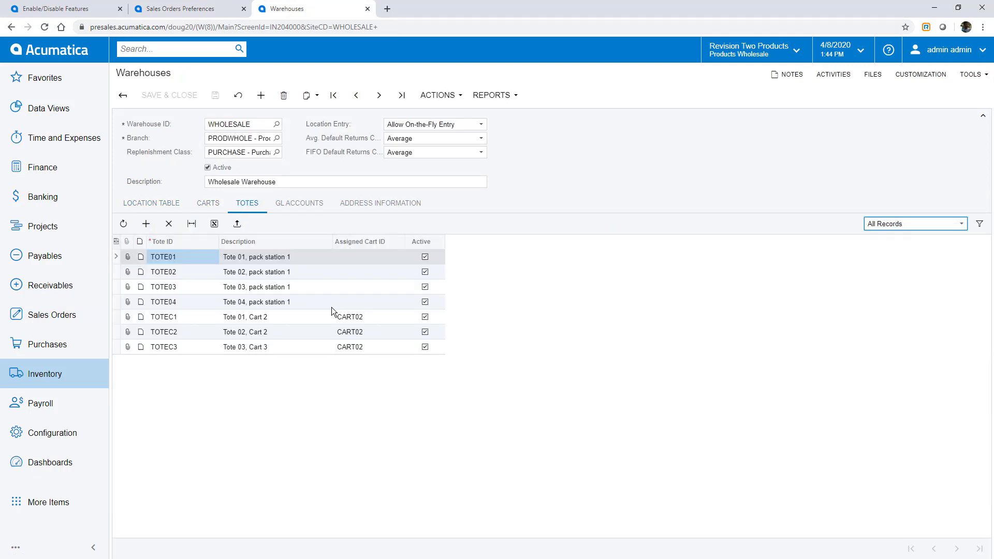
In My Profile, set Pick, Pack, and Ship and Receive and Put Away defaults to None and save.
left_click(964, 50)
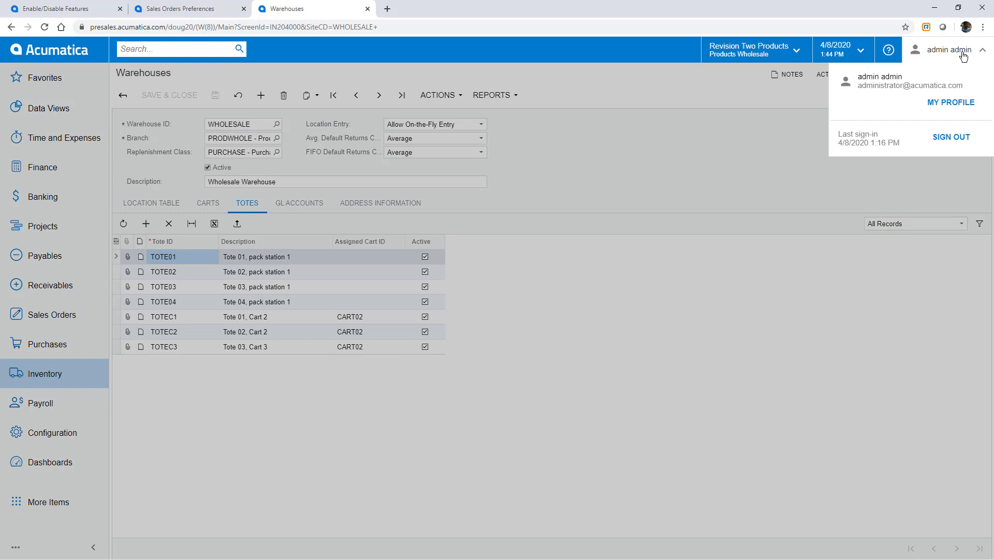
left_click(951, 103)
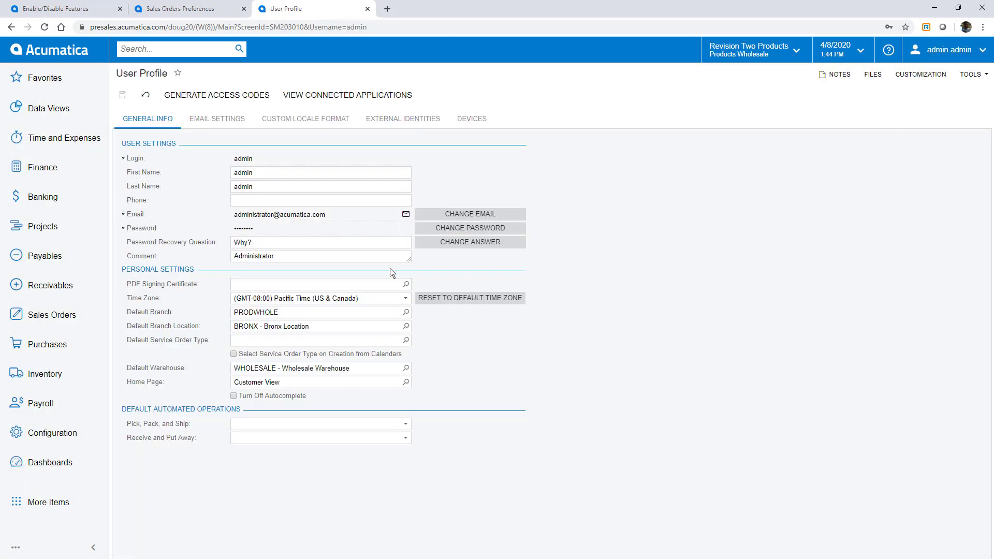
left_click(331, 424)
left_click(326, 433)
left_click(327, 438)
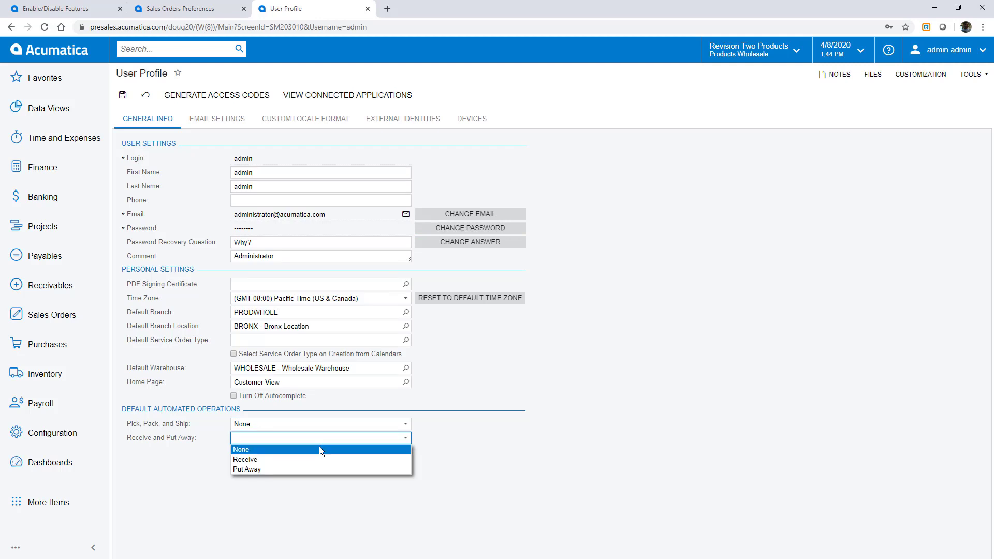
left_click(319, 447)
left_click(125, 97)
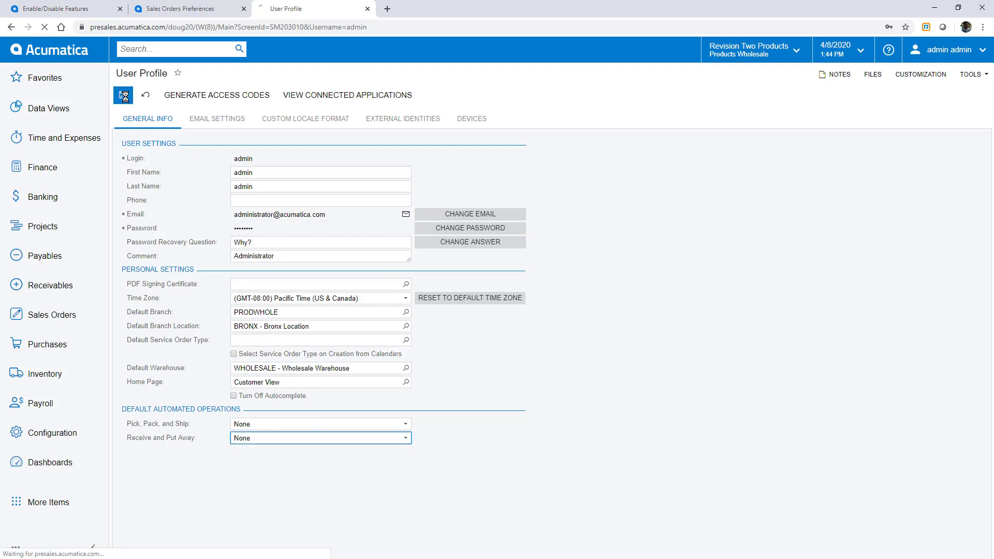
Search for 'pick pack' and bring up the link options for Pick, Pack, and Ship.
left_click(139, 50)
type("pick pack")
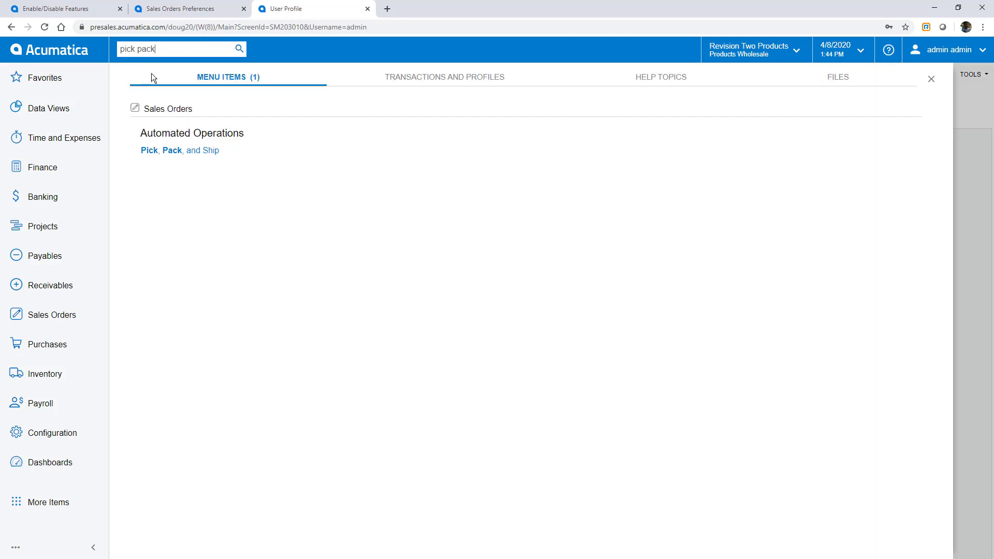
right_click(173, 151)
Open Pick, Pack, and Ship in a new browser tab.
left_click(177, 165)
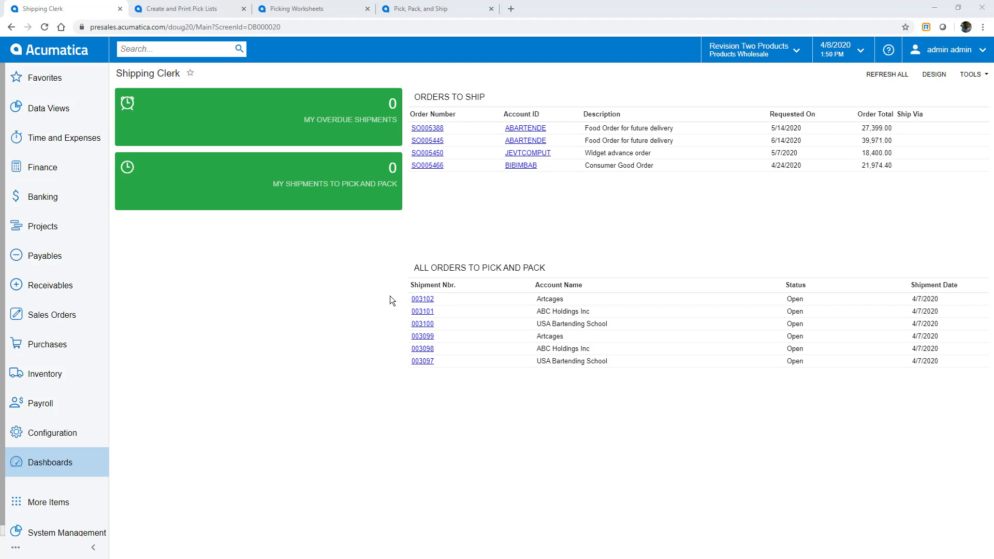
Set Create and Print Pick Lists to Create and Print Wave Pick List, warehouse WHOLESALE, 5 totes per picker.
left_click(174, 10)
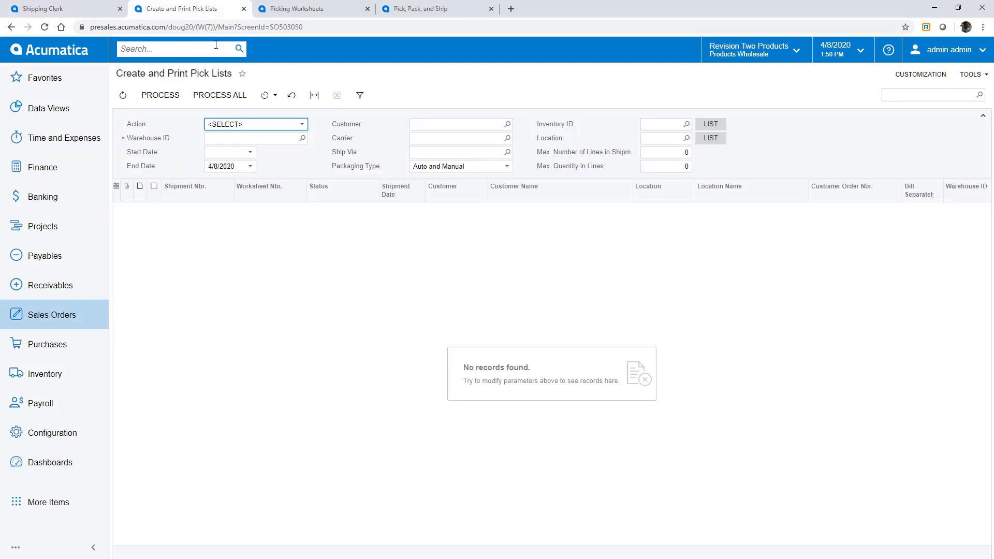
left_click(304, 126)
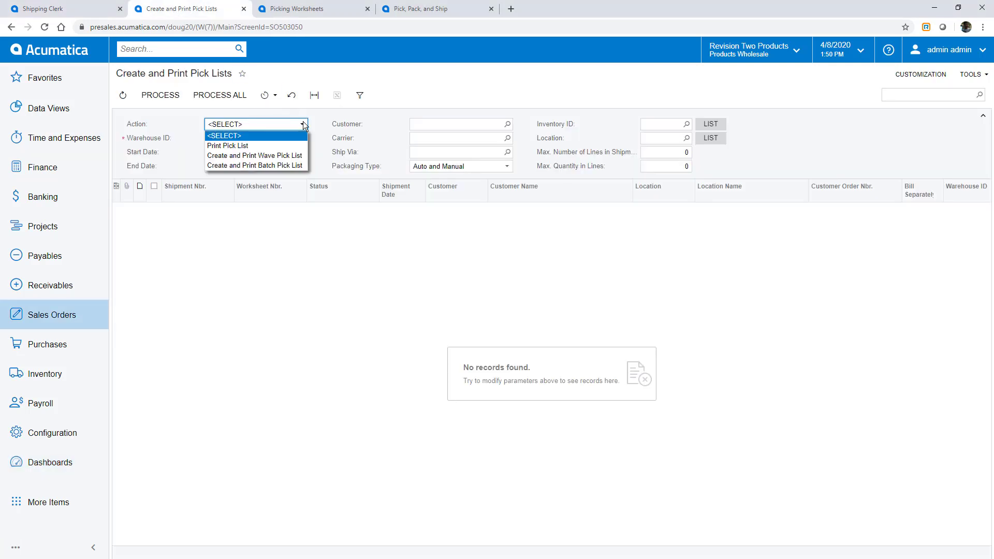
left_click(288, 156)
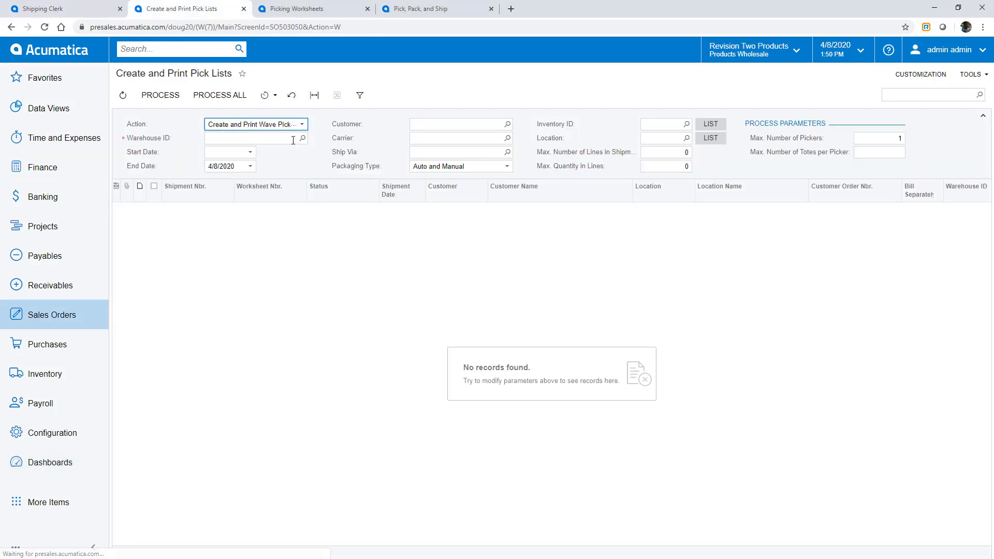
left_click(302, 138)
double_click(249, 288)
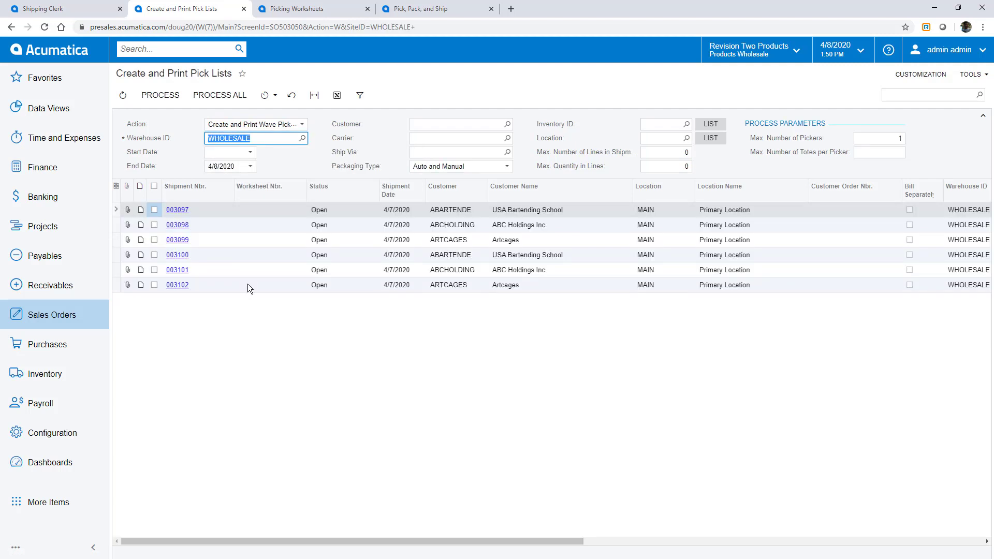
left_click(877, 152)
type("5")
key("Tab")
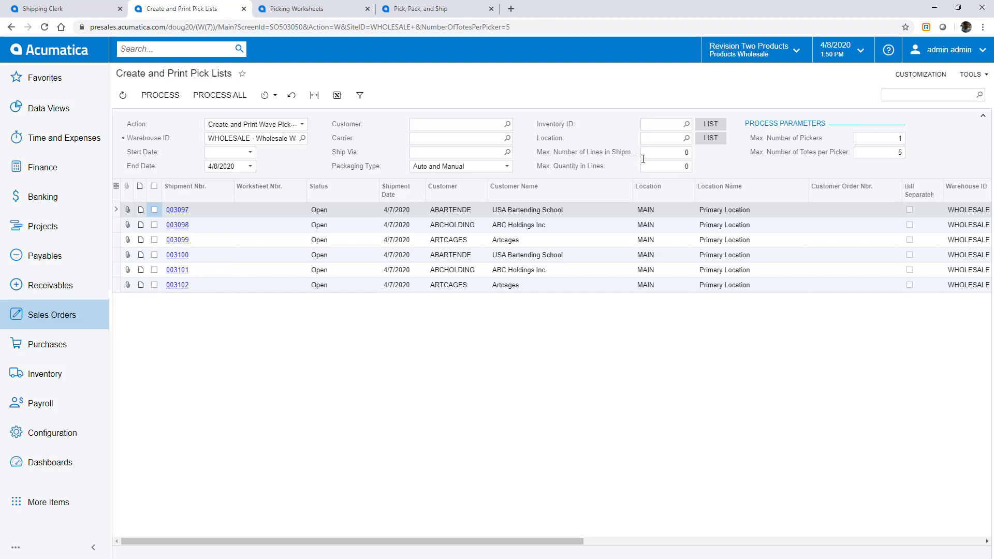
Process shipments 003098 and 003099 into wave pick worksheet 000001.
left_click(152, 225)
left_click(154, 239)
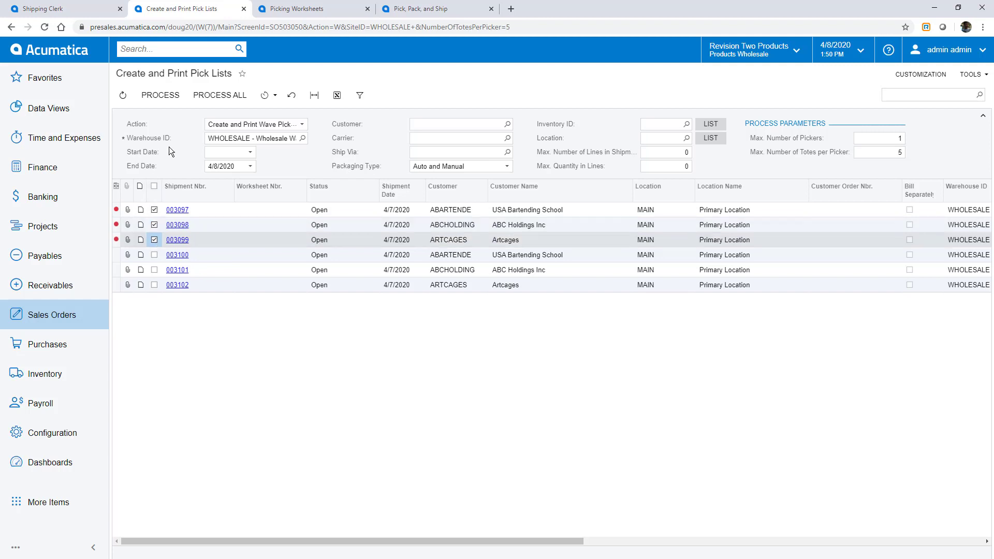
left_click(173, 96)
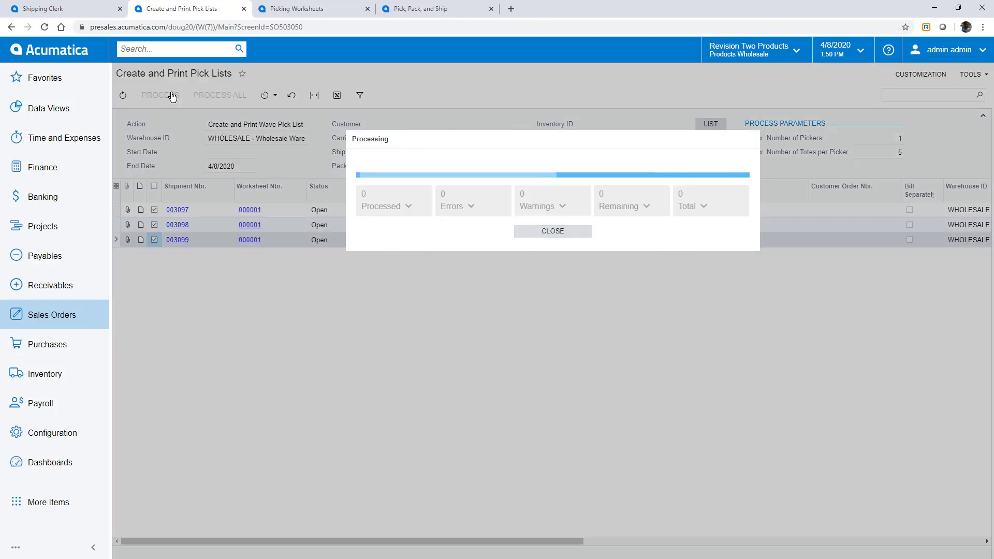
left_click(552, 232)
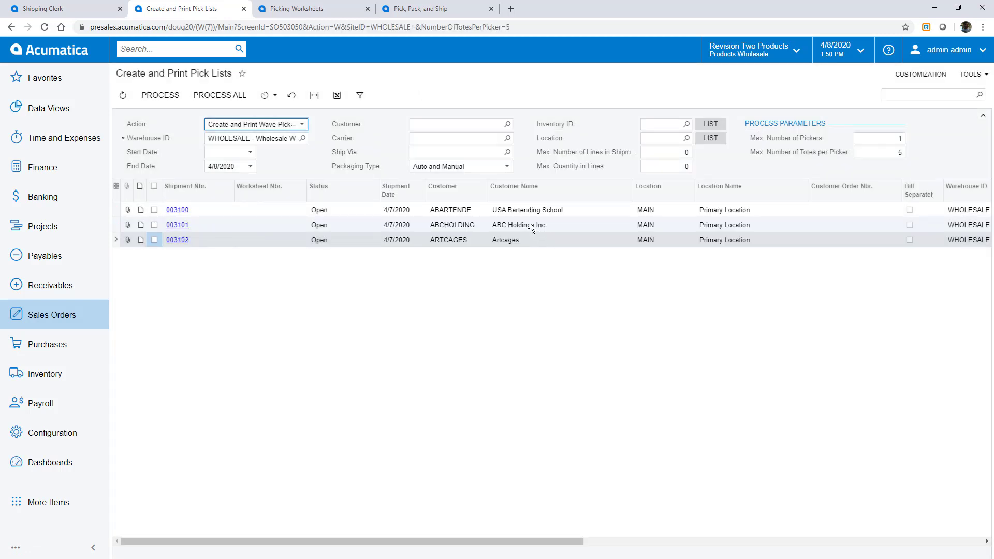
Refresh Picking Worksheets, open worksheet 000001, and view picker 1's pick list.
left_click(310, 9)
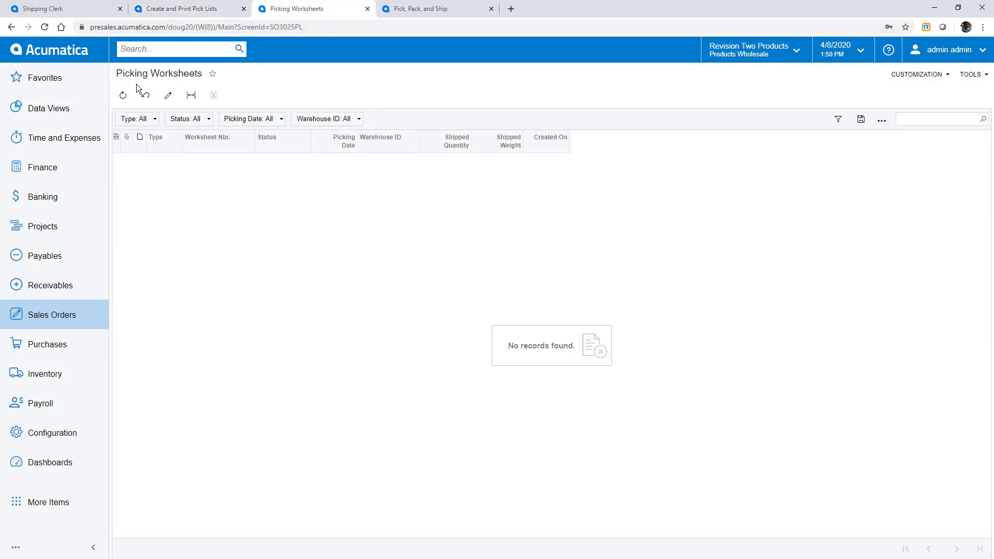
left_click(122, 95)
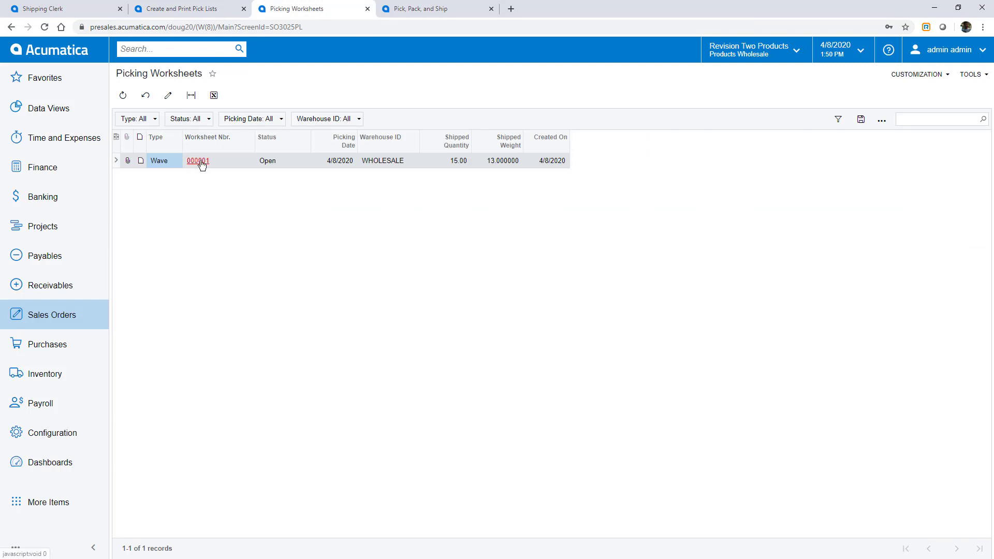
left_click(200, 161)
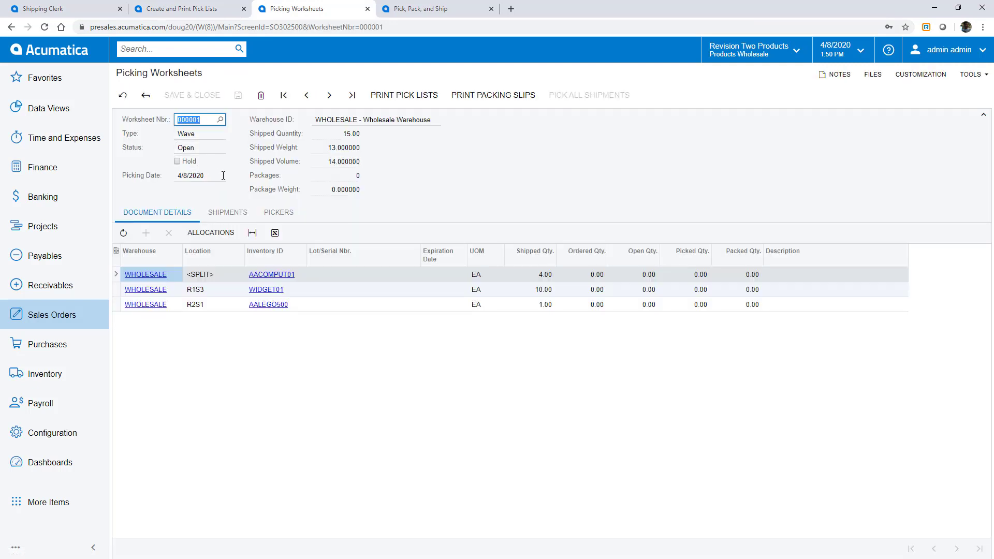
left_click(278, 213)
left_click(300, 273)
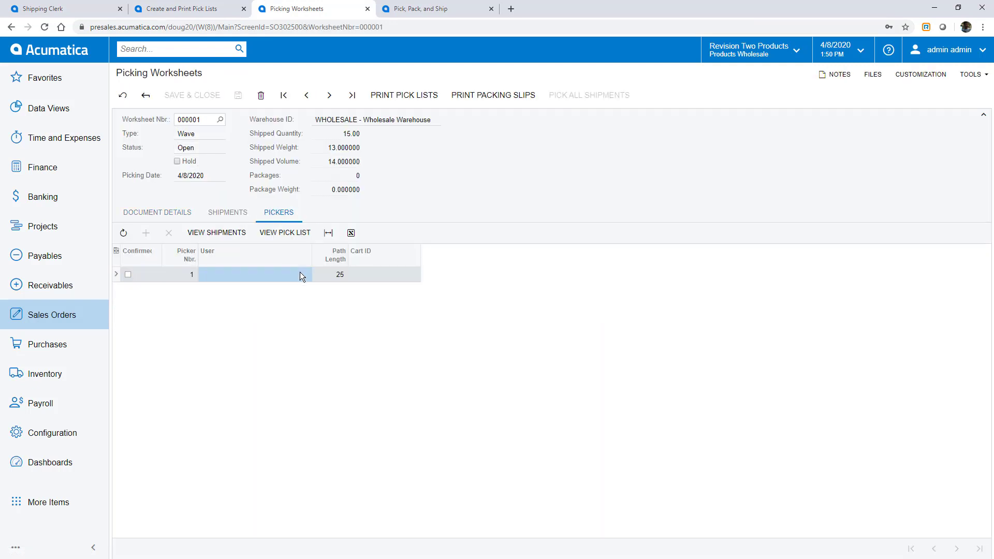
left_click(285, 233)
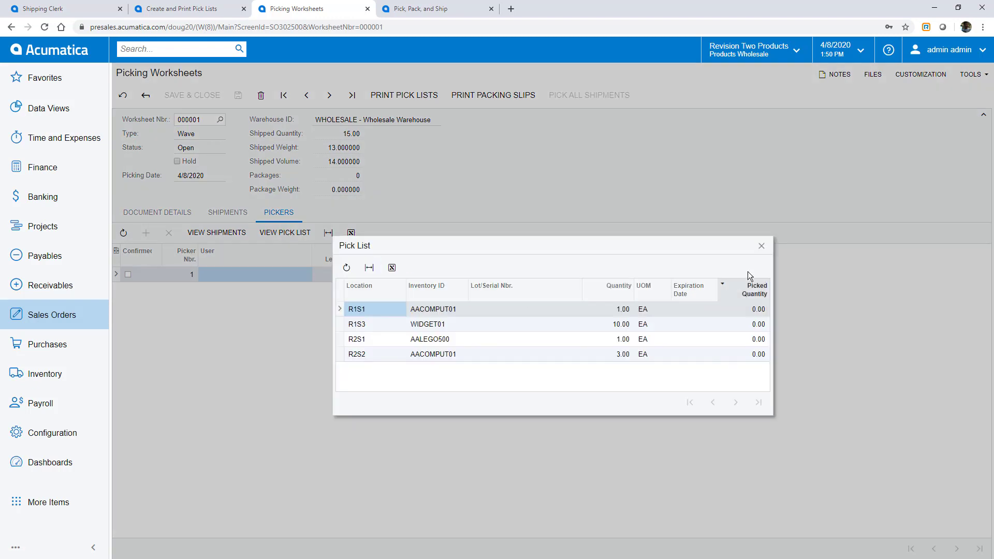
left_click(760, 246)
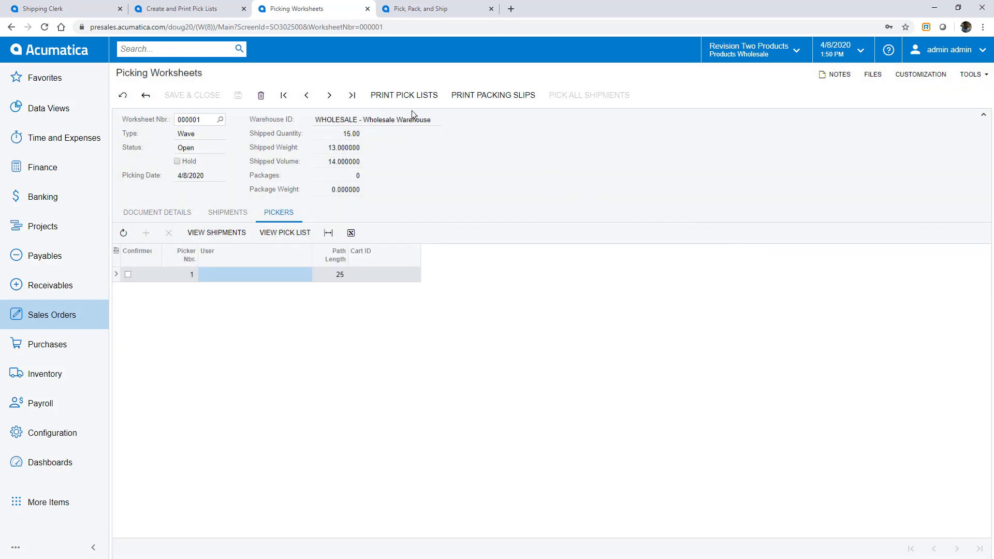
Print the worksheet pick list, page through packing slips 003098 and 003099, and return to the pick list.
left_click(402, 98)
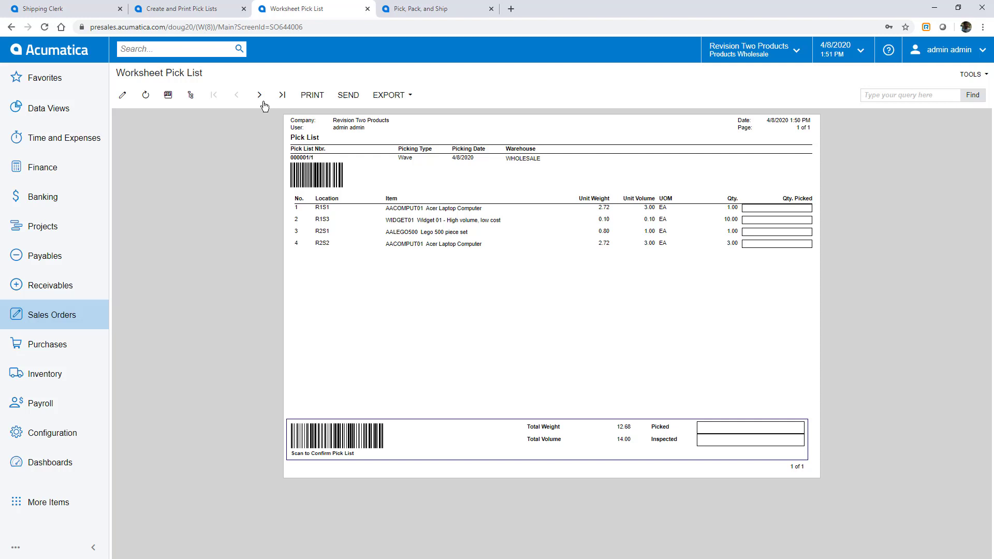
left_click(260, 96)
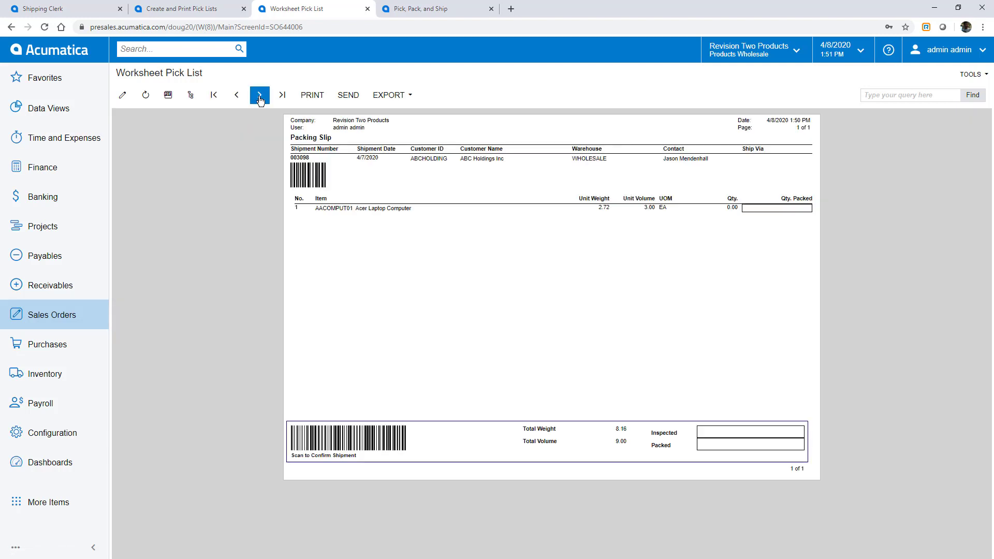
left_click(259, 97)
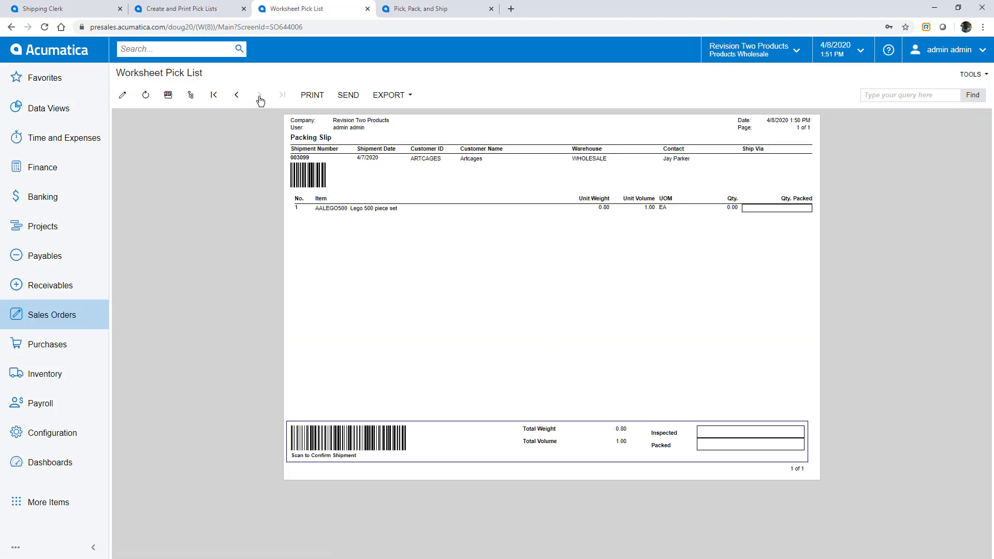
left_click(214, 95)
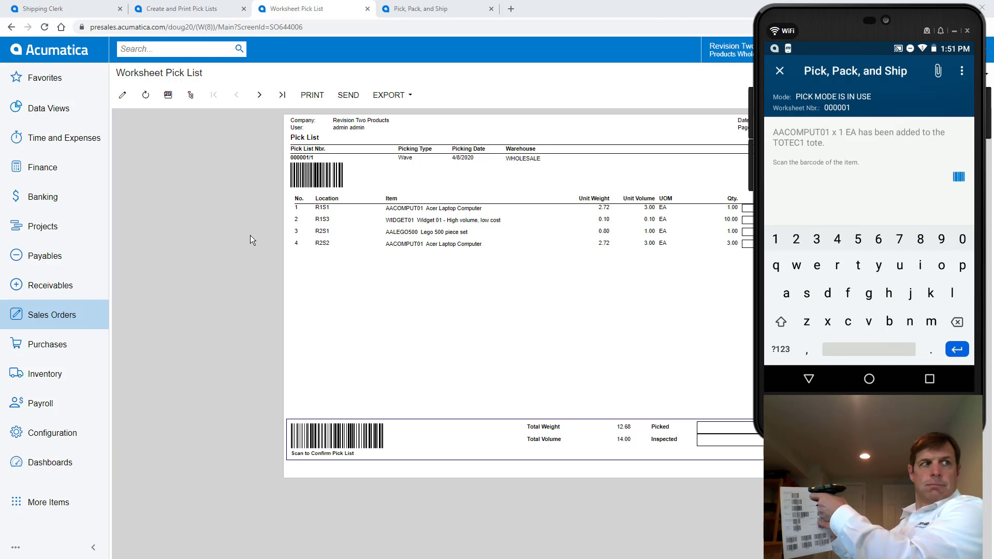
Scan locations R1S3, R2S1, R2S2 and items WIDGET01 and AACOMPUT01 into the totes.
type("r1s3")
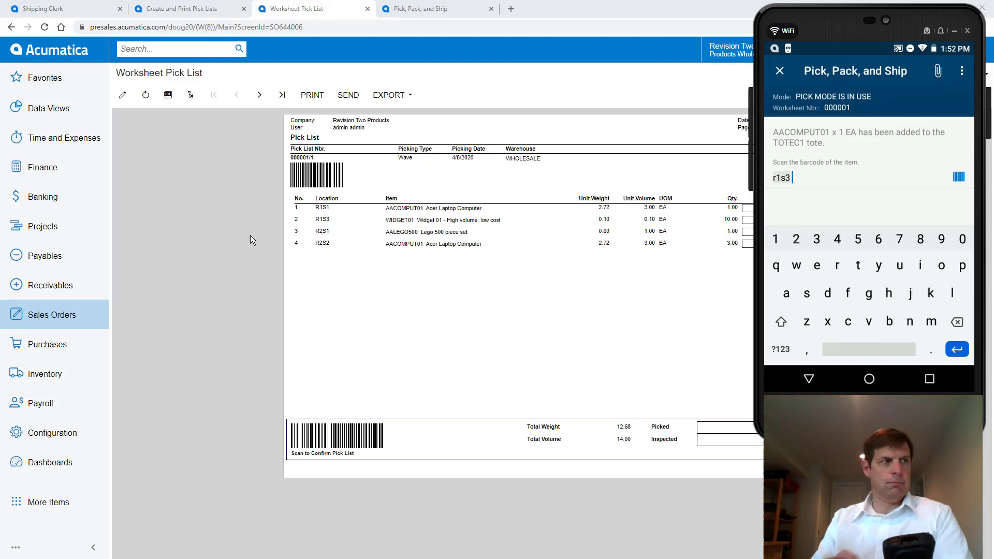
key("Return")
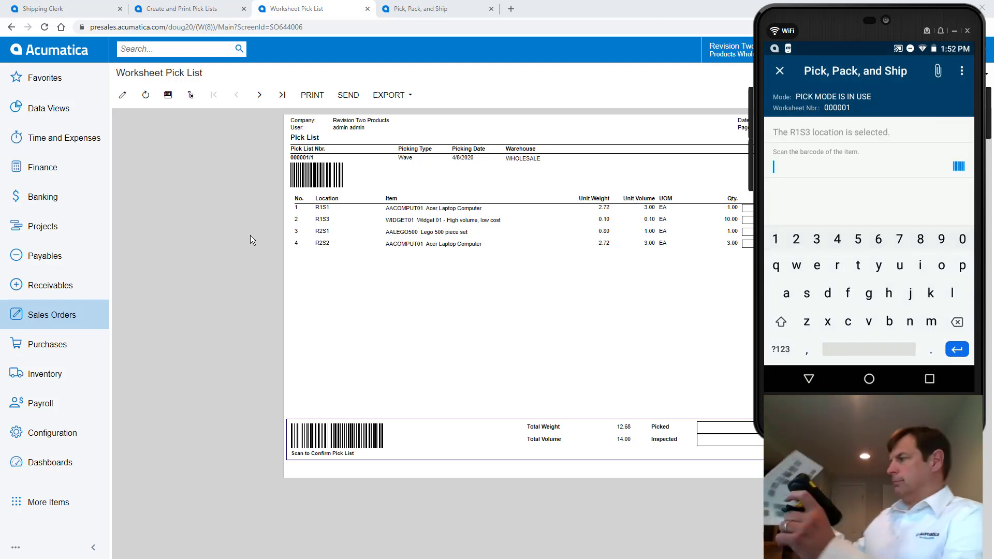
type("WIDGET01")
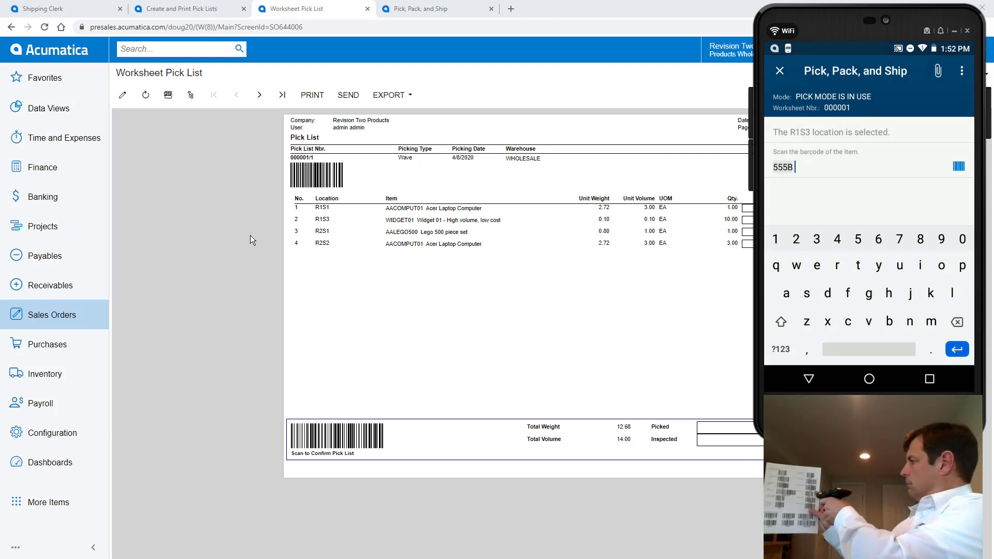
key("Return")
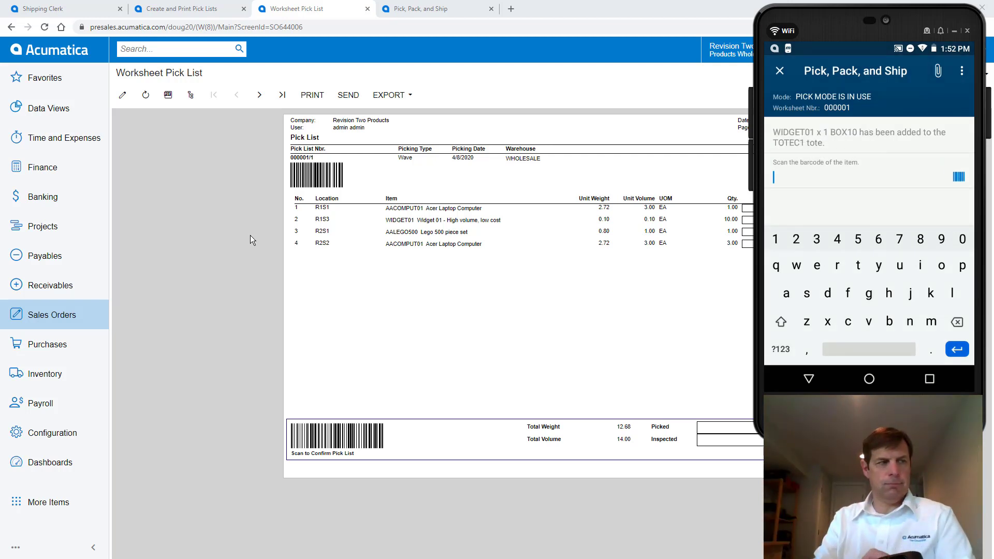
type("r2")
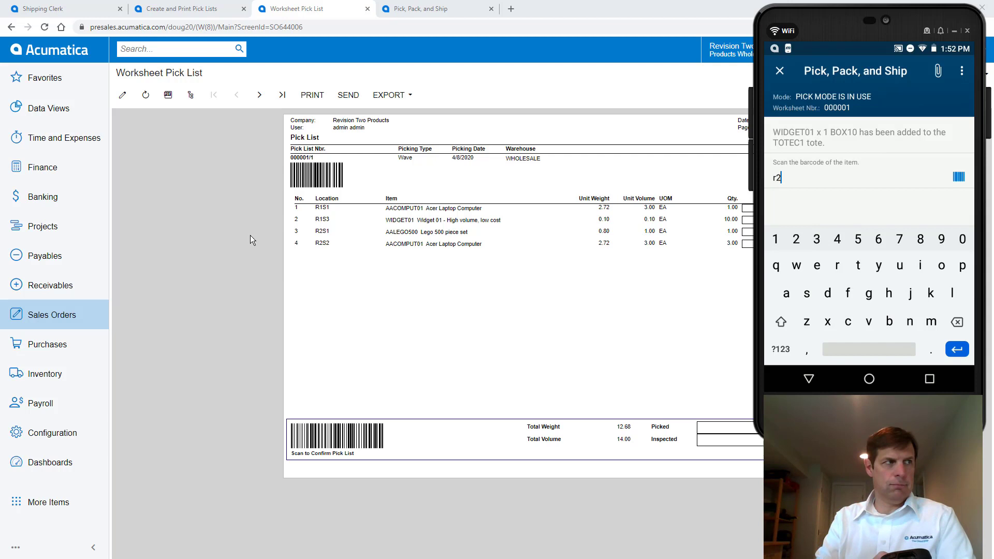
type("s1")
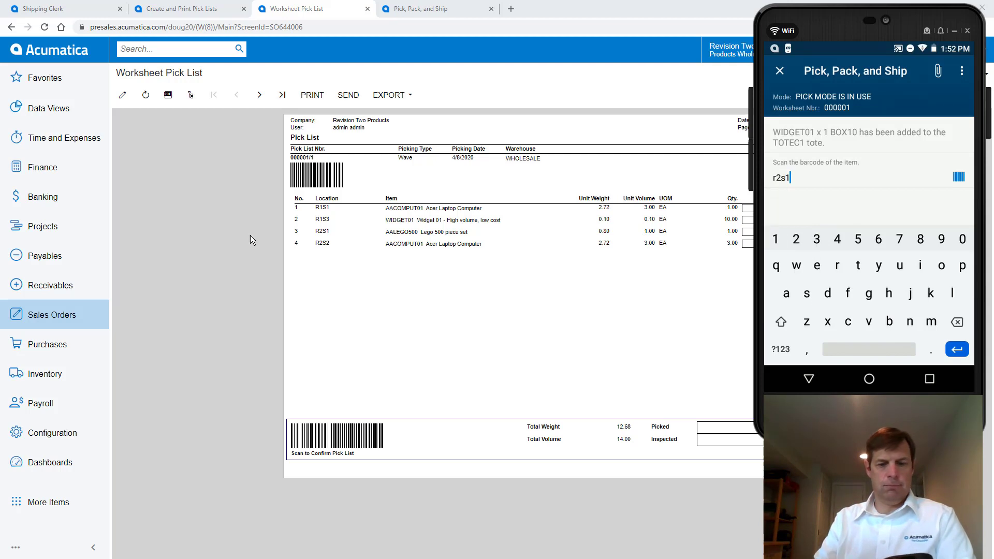
key("Return")
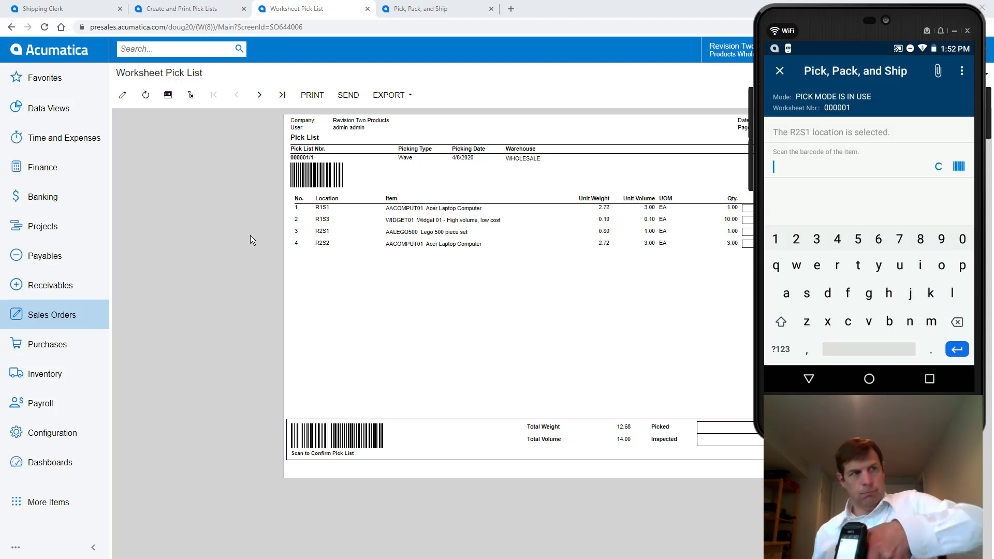
type("r")
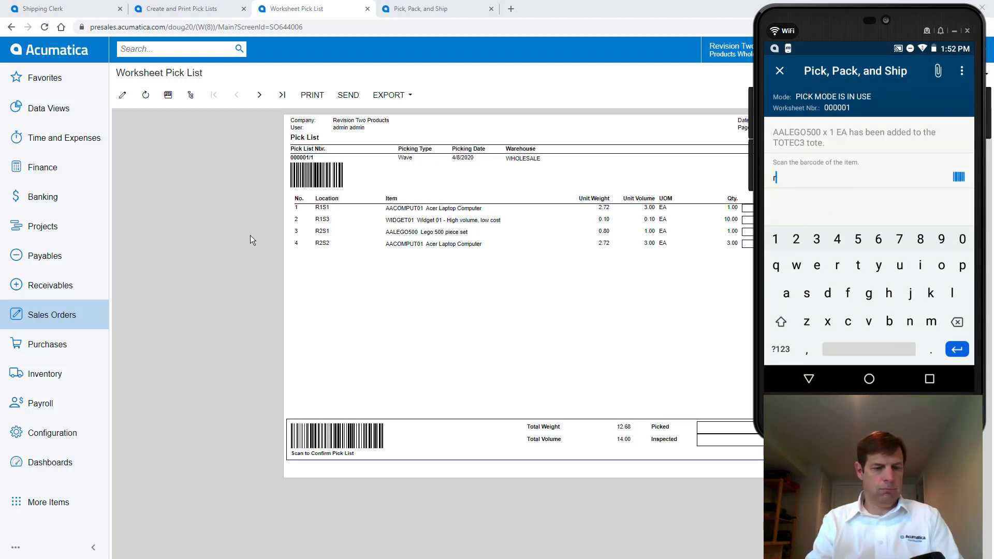
type("2s2")
key("Return")
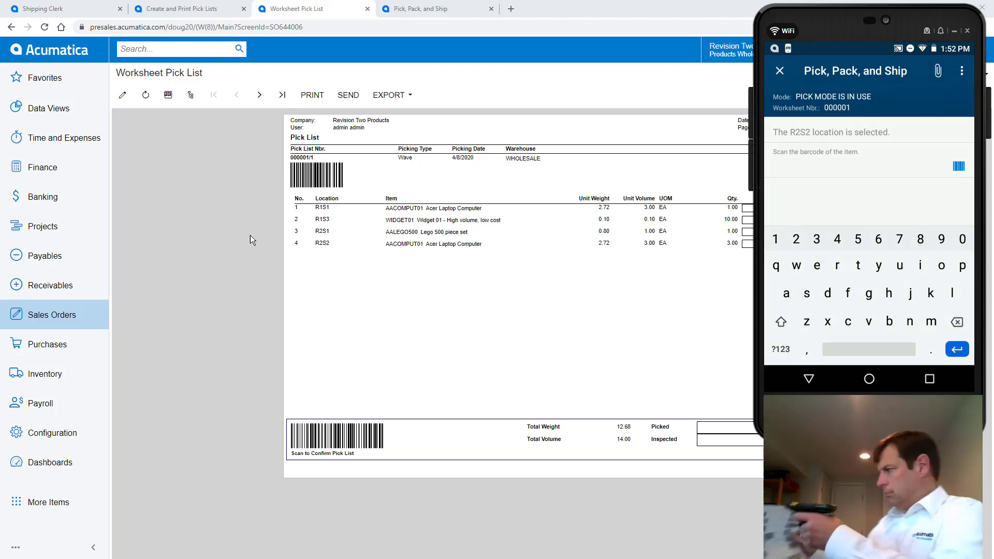
type("AACOMPUT01")
key("Return")
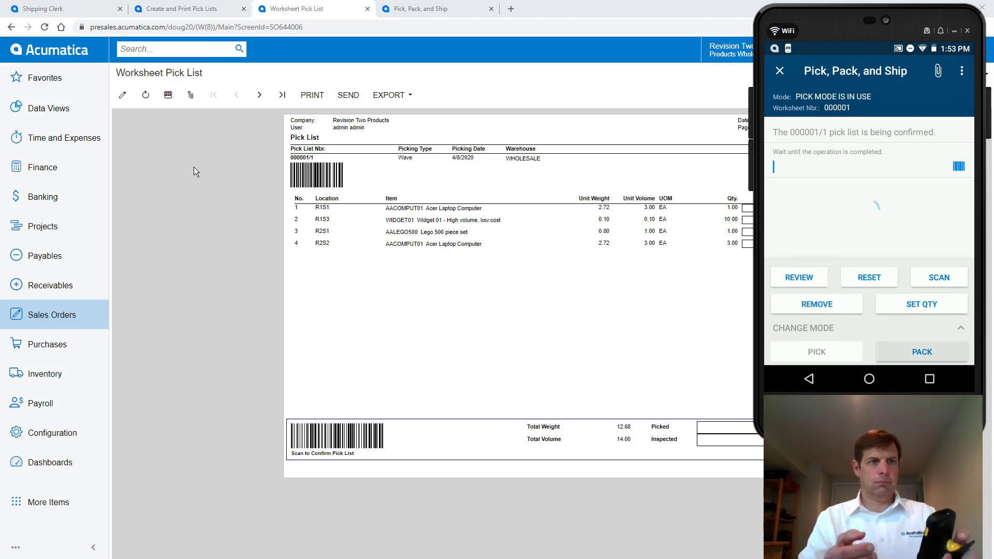
Page through packing slips 003097–003099 and load shipment 003098 for packing on the scanner.
left_click(210, 163)
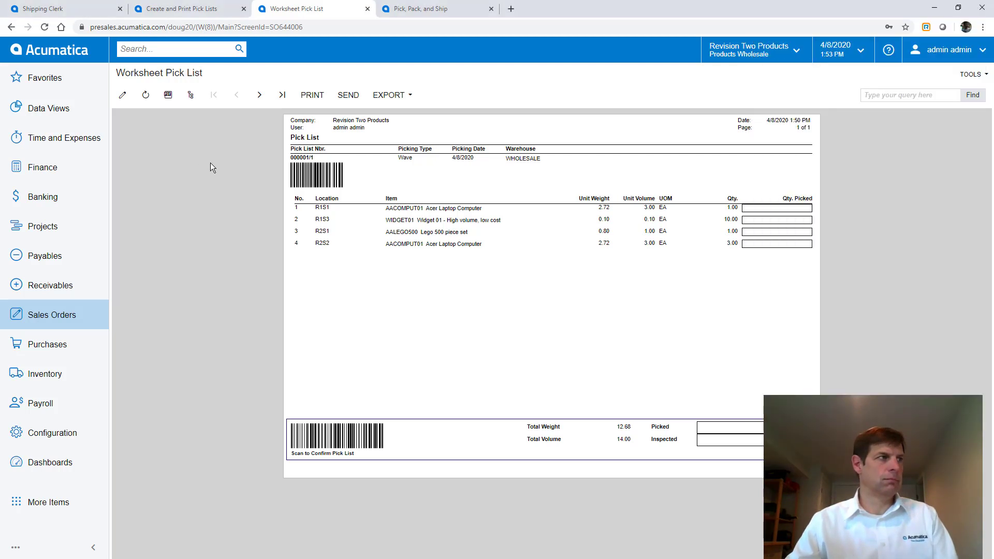
left_click(259, 96)
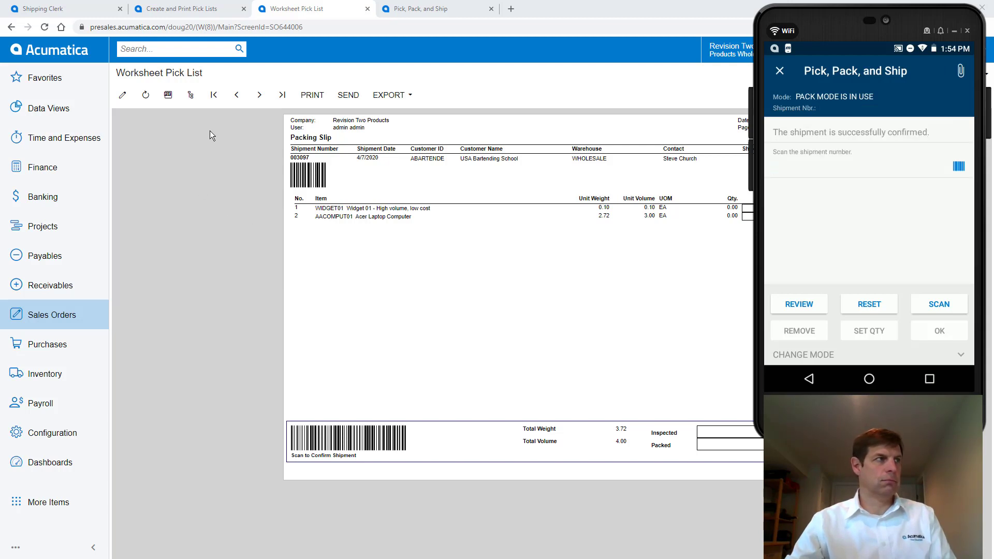
left_click(261, 95)
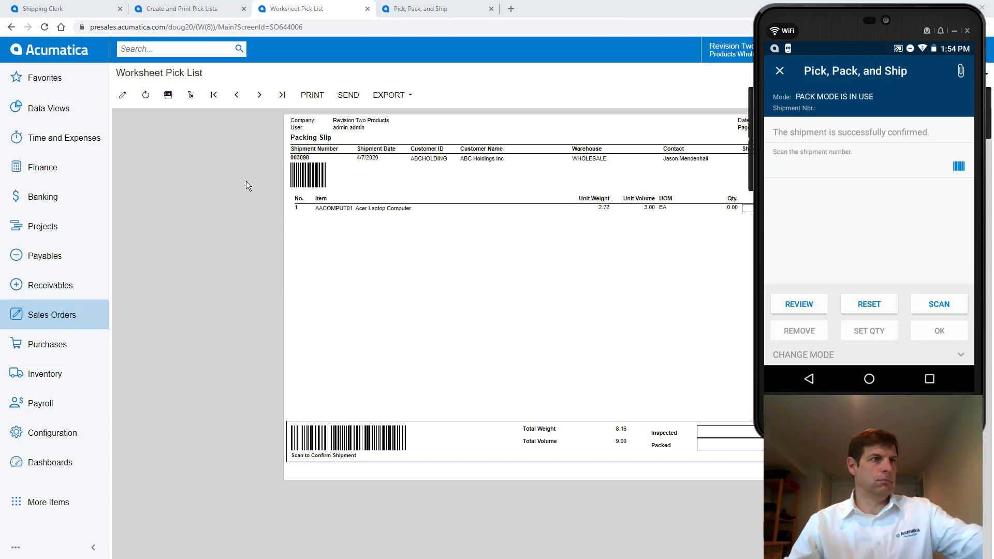
type("003098")
key("Return")
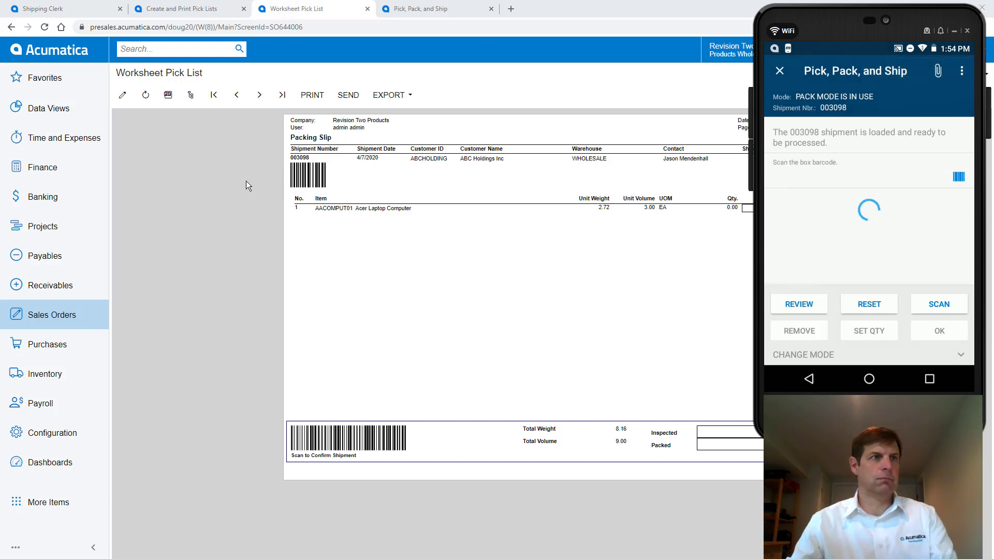
left_click(259, 95)
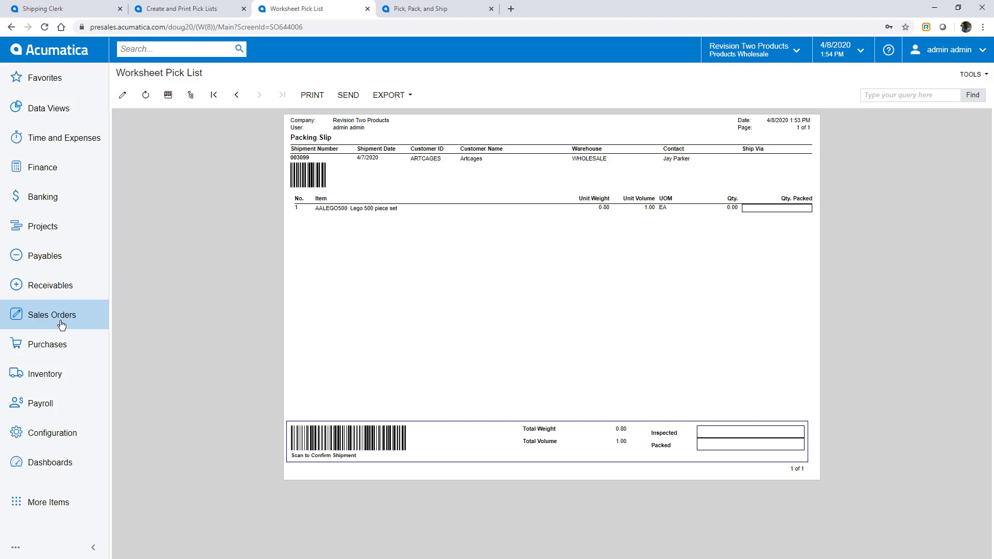
Set Process Shipments to Prepare Invoice to list confirmed shipments 003097–003099, then return to pick list creation.
left_click(58, 317)
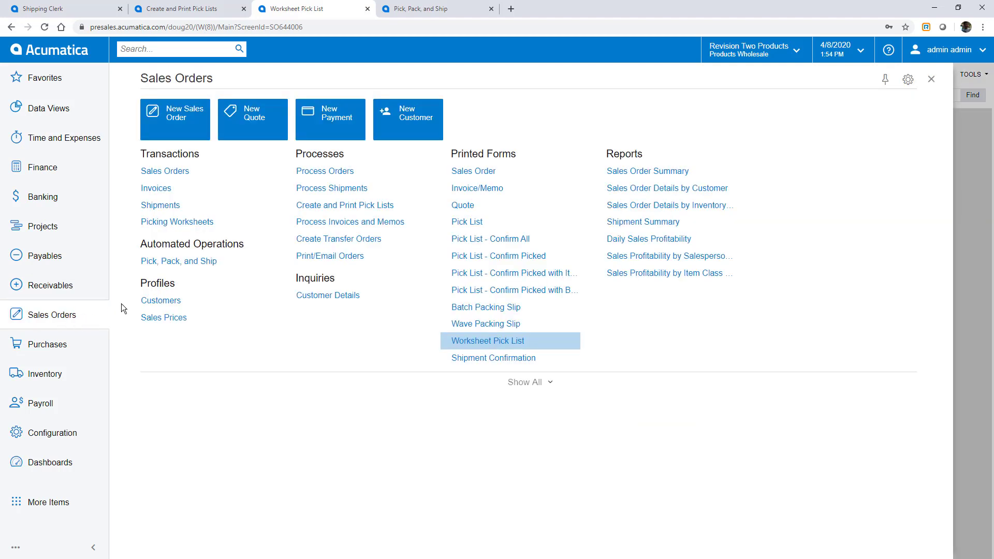
left_click(330, 188)
left_click(303, 125)
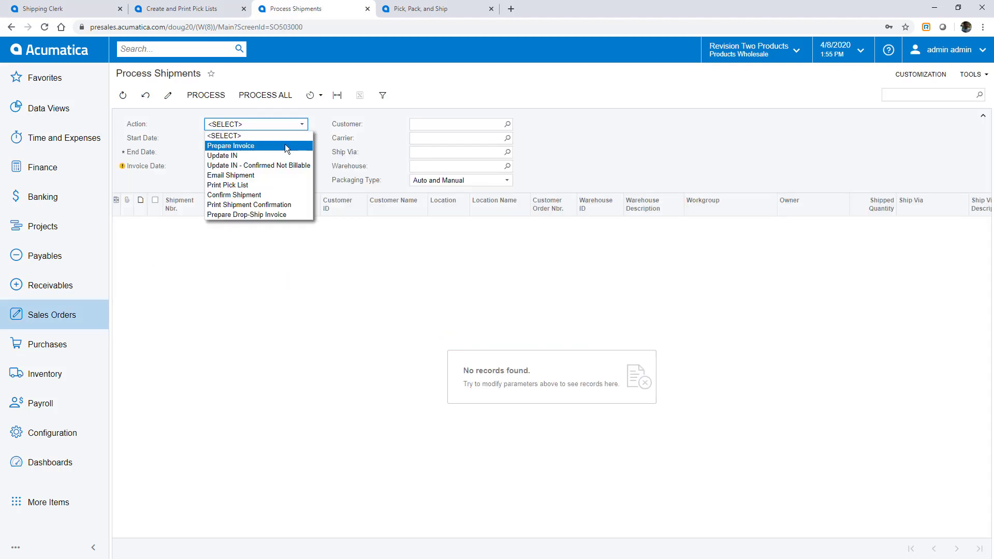
left_click(284, 144)
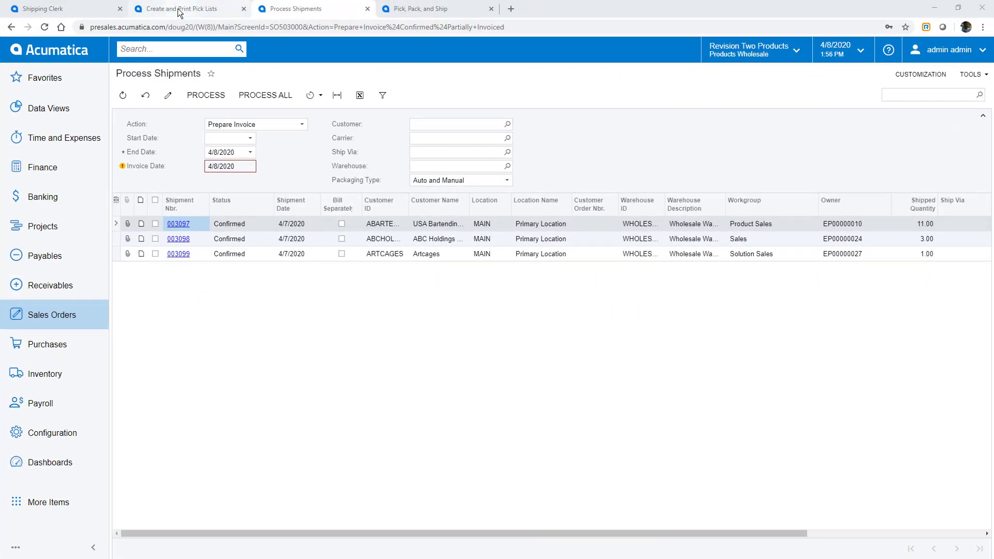
left_click(180, 11)
left_click(304, 126)
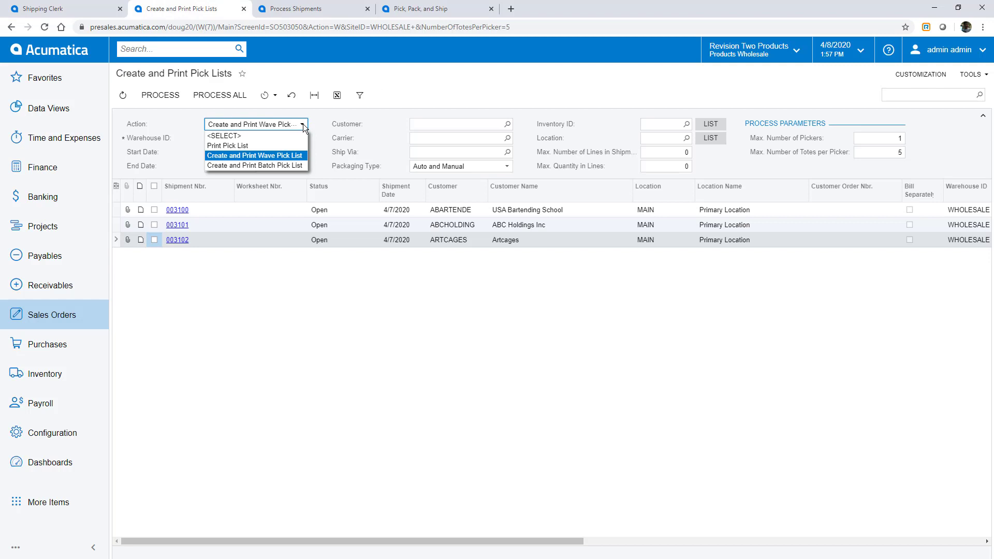
Create batch pick worksheet 000002 for shipments 003100–003102 with a maximum of 3 pickers.
left_click(281, 165)
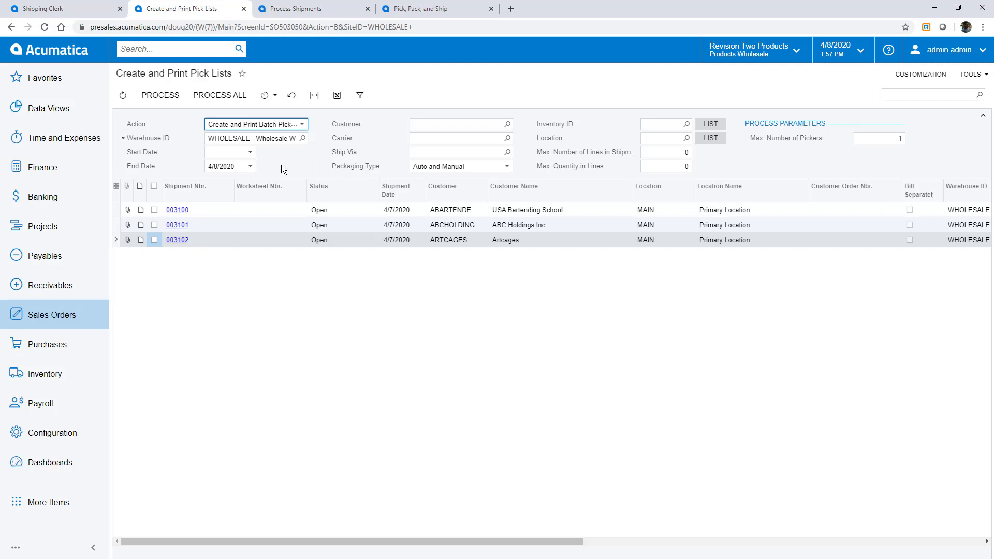
left_click(883, 141)
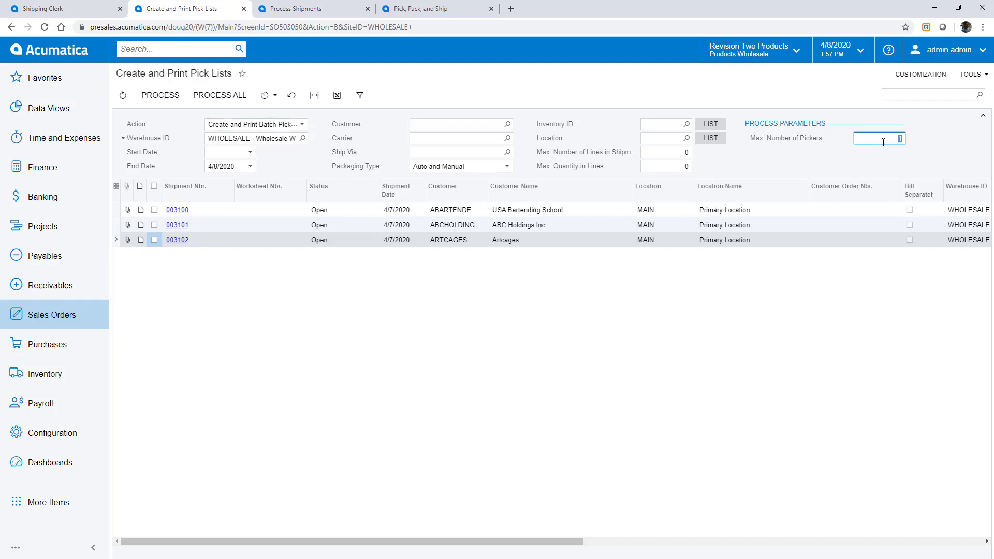
left_click(862, 151)
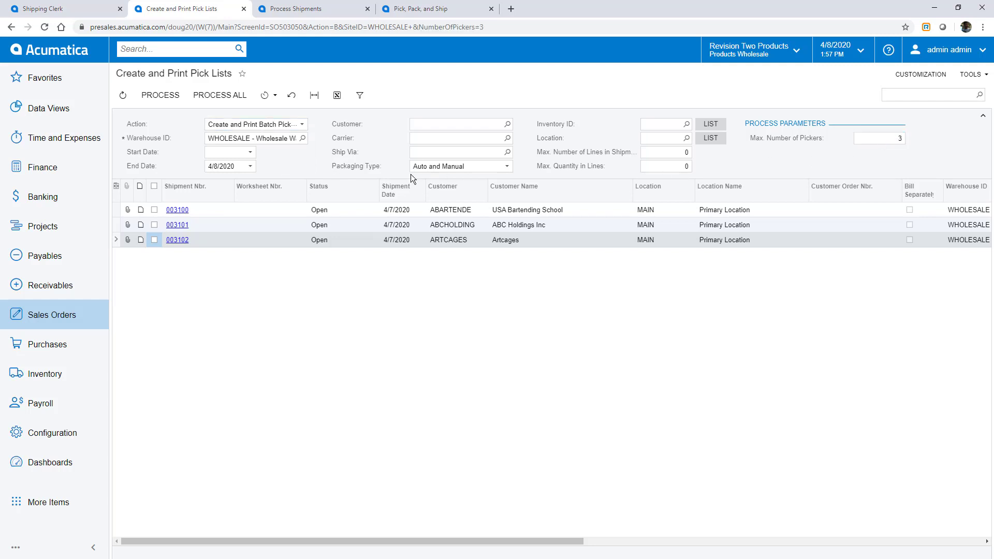
left_click(154, 186)
left_click(163, 98)
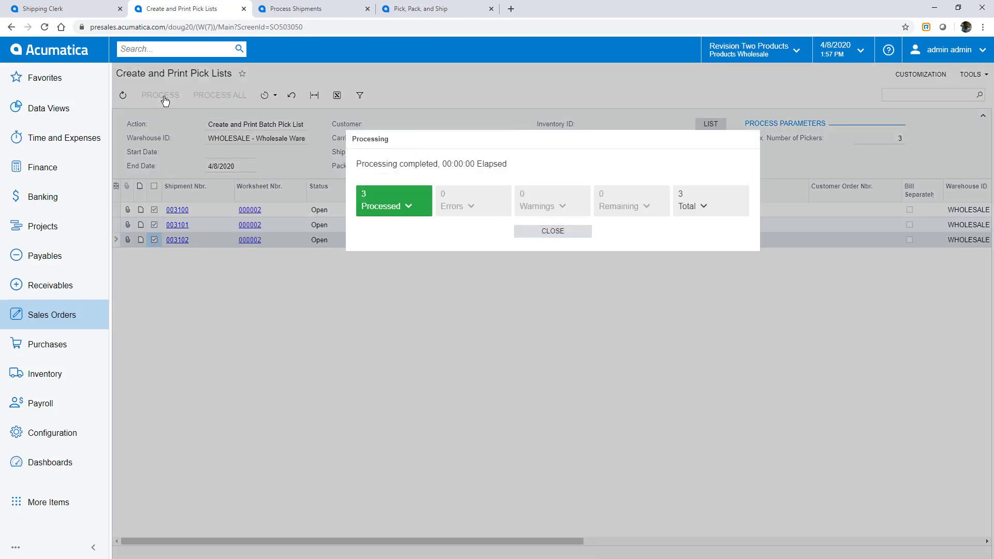
left_click(539, 231)
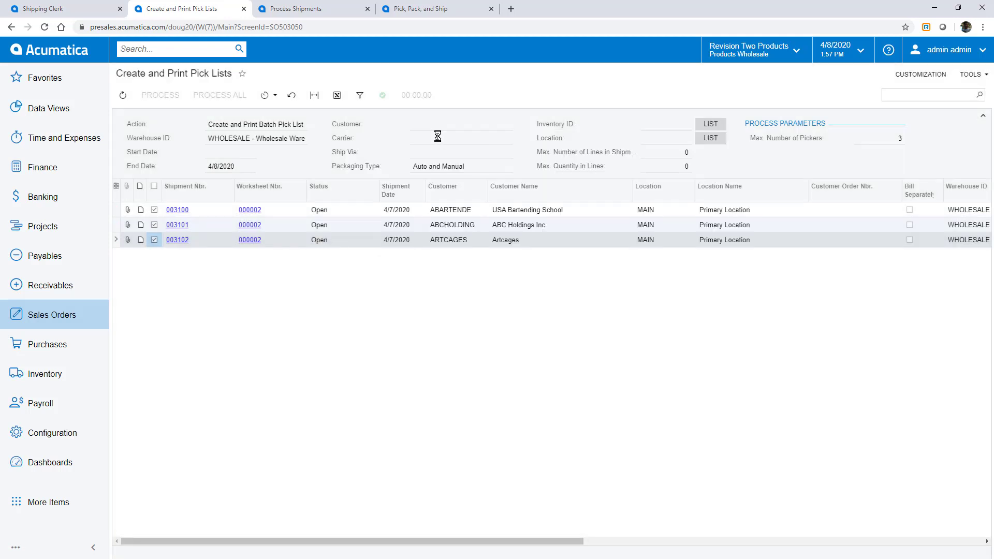
left_click(304, 9)
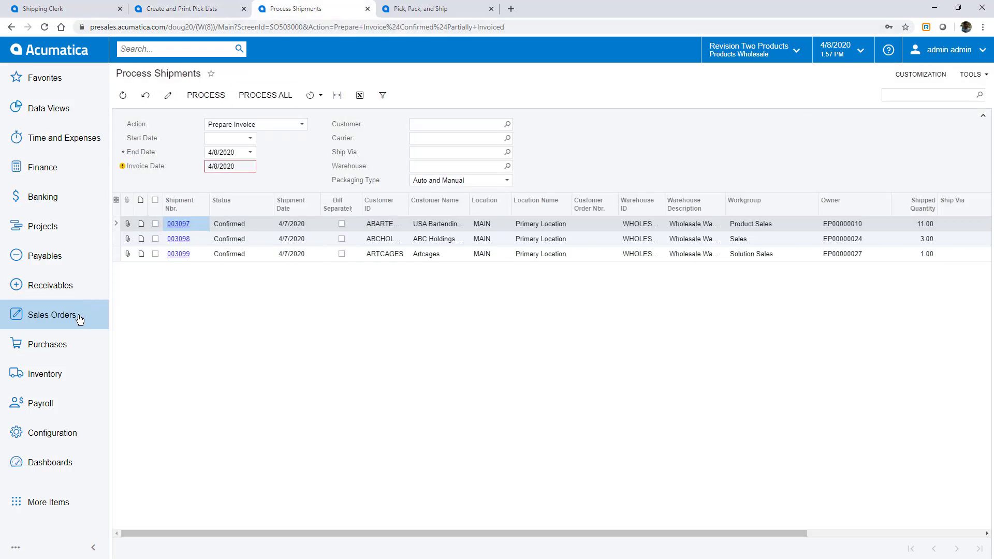
Open batch picking worksheet 000002 from Sales Orders.
left_click(78, 318)
left_click(142, 262)
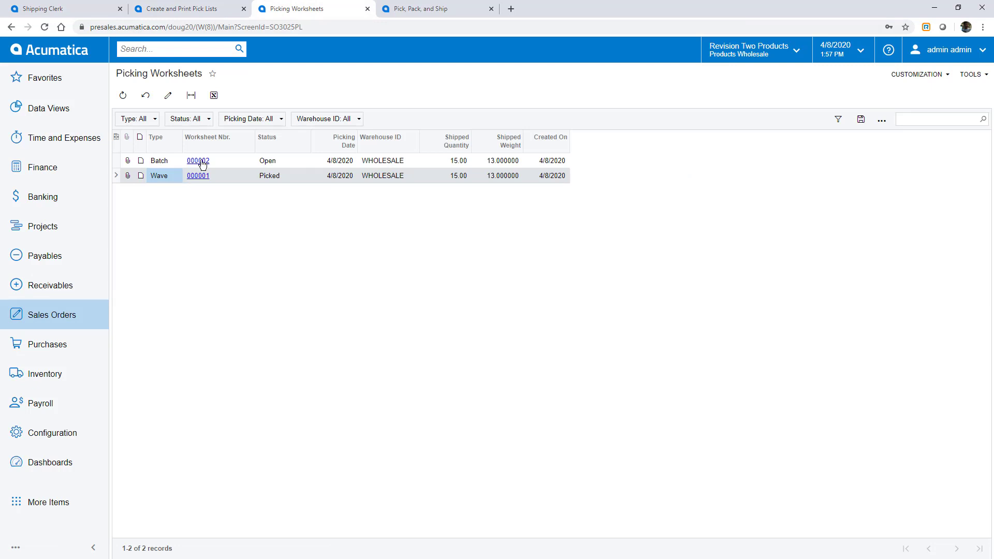
left_click(198, 161)
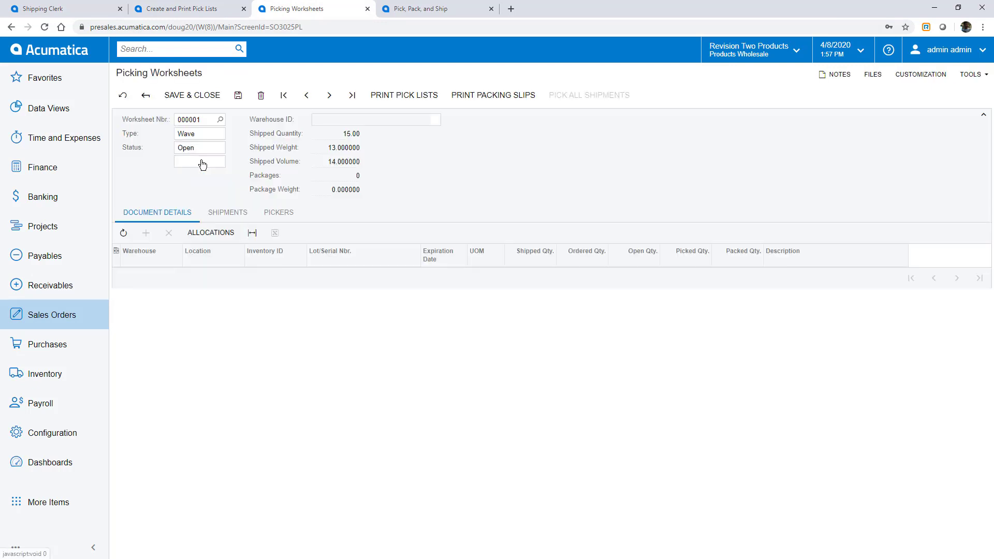
Review the pick lists for picker 1 and picker 3 on the Pickers tab.
left_click(273, 213)
left_click(246, 275)
left_click(217, 233)
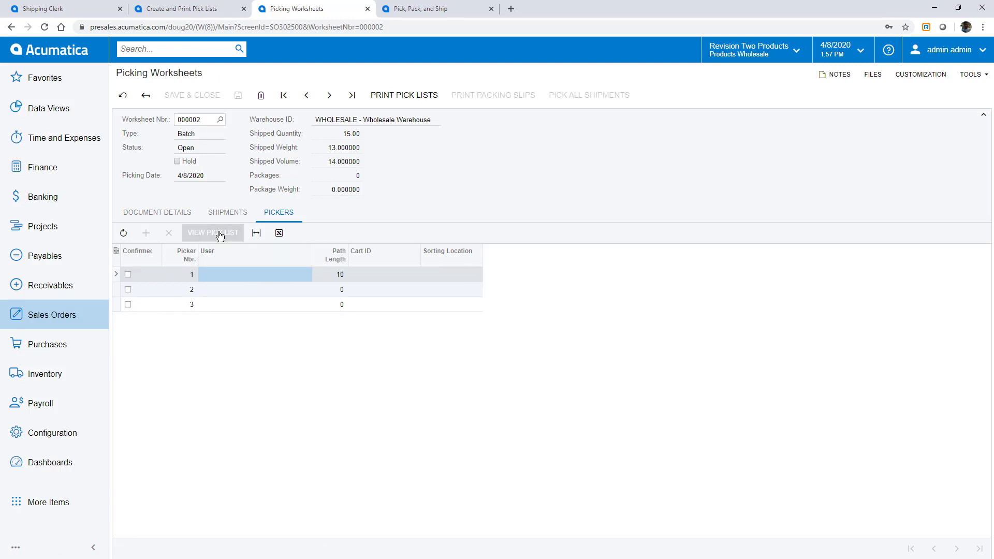
left_click(762, 261)
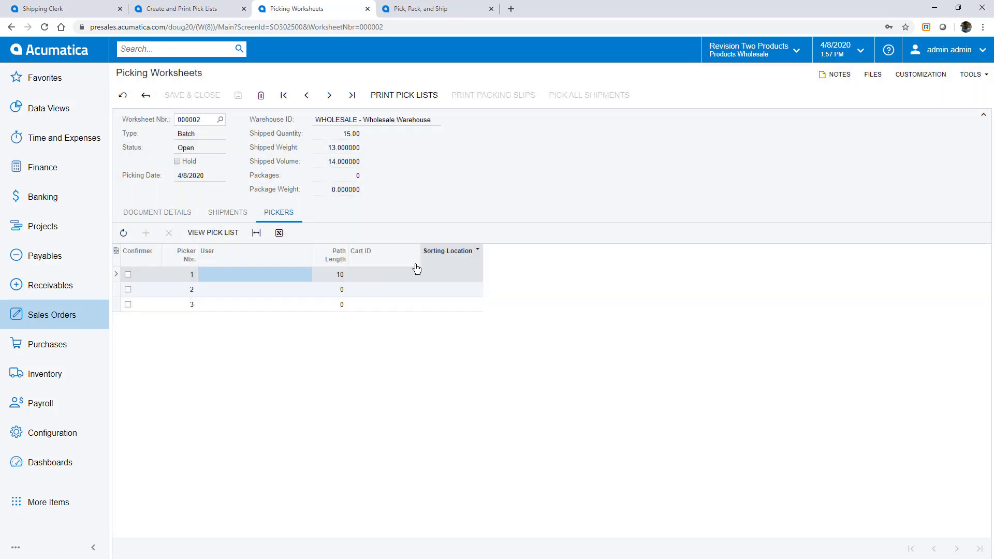
left_click(269, 304)
left_click(229, 233)
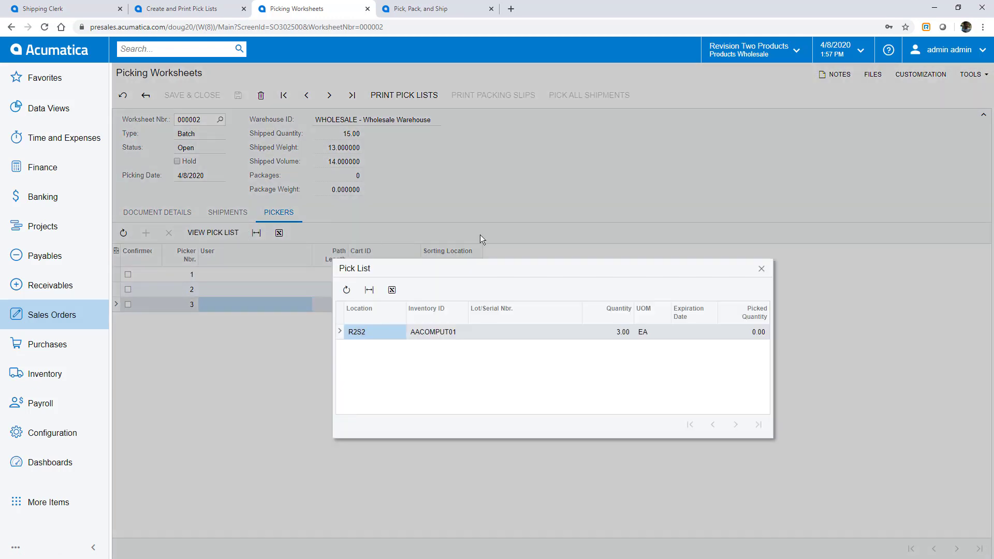
left_click(761, 268)
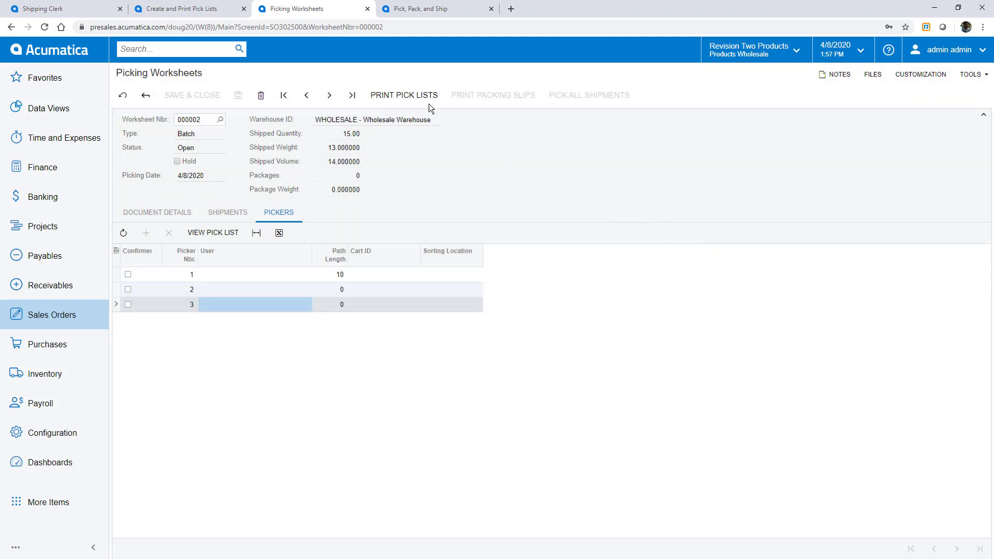
Print the worksheet's pick lists and page back to pick list 000002/1.
left_click(409, 94)
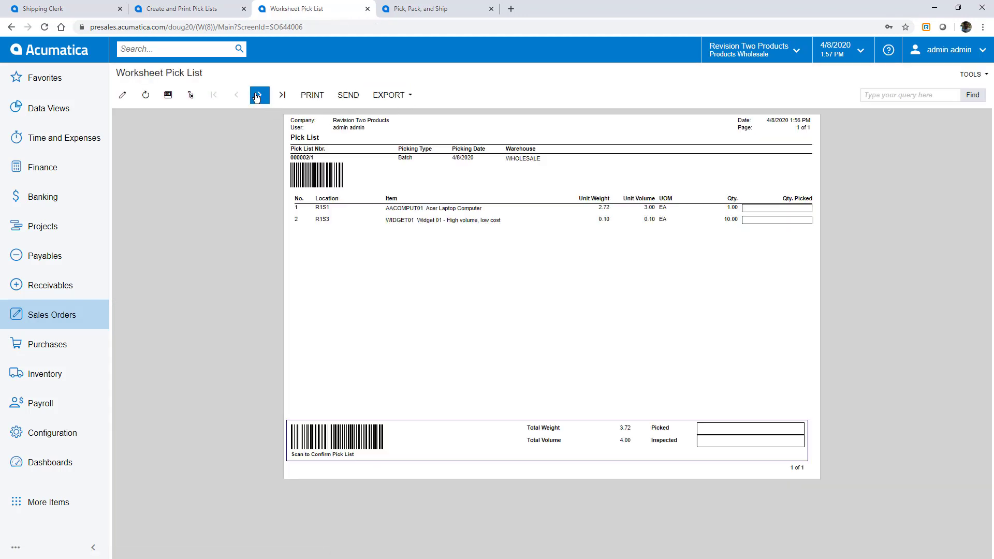
left_click(260, 96)
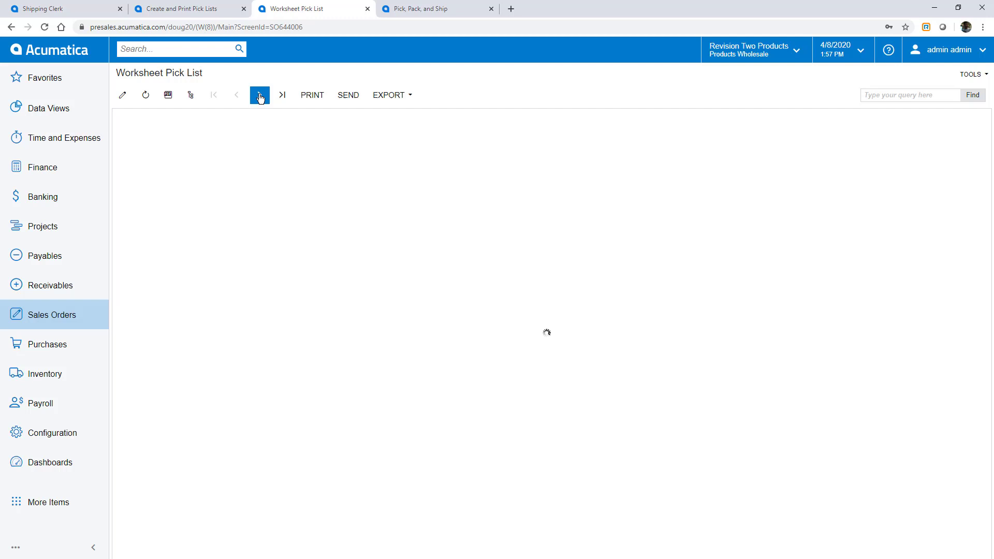
left_click(259, 96)
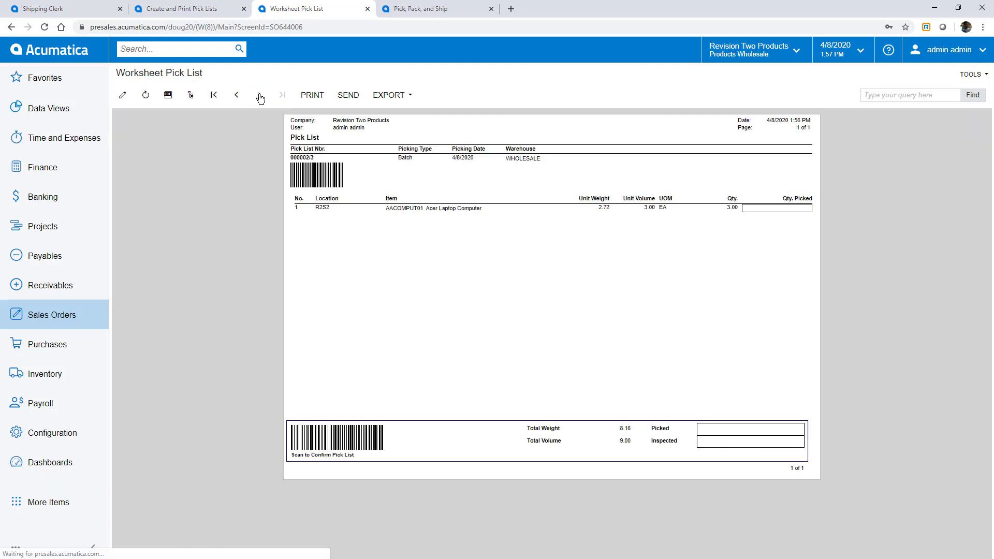
left_click(213, 94)
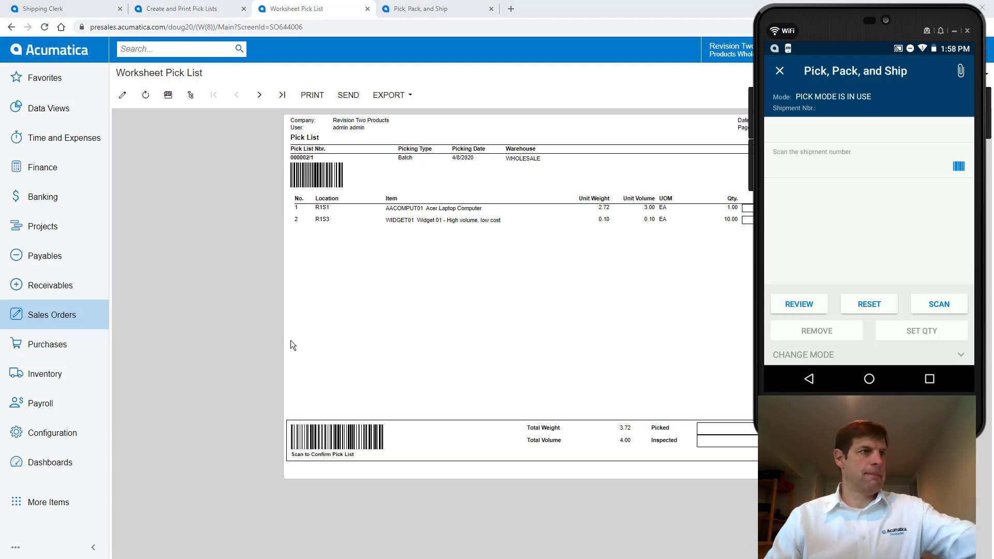
Scan pick list 000002/1, location R1S1, item AACOMPUT01, then location R1S3.
type("000002/1")
key("Return")
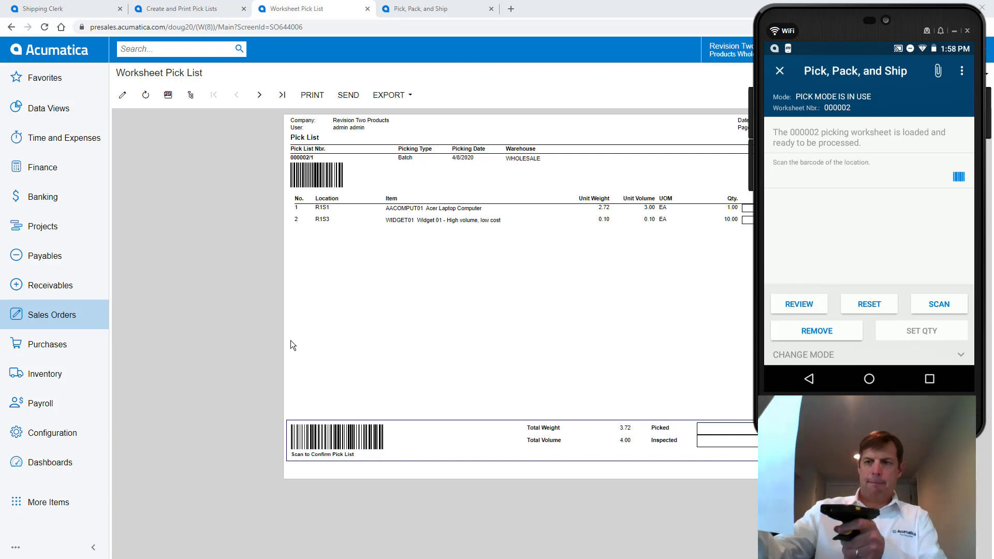
type("R1S1")
key("Return")
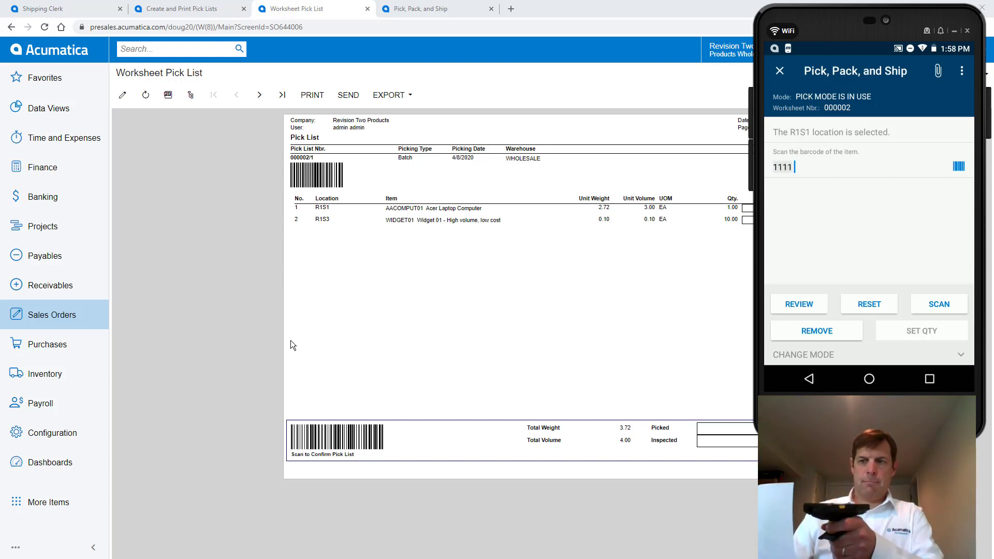
type("AACOMPUT01")
key("Return")
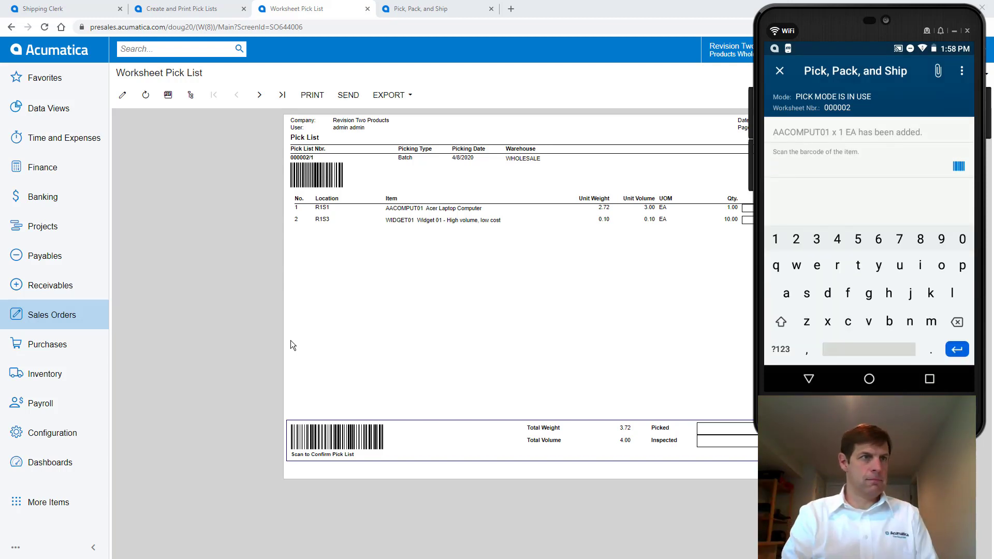
type("r")
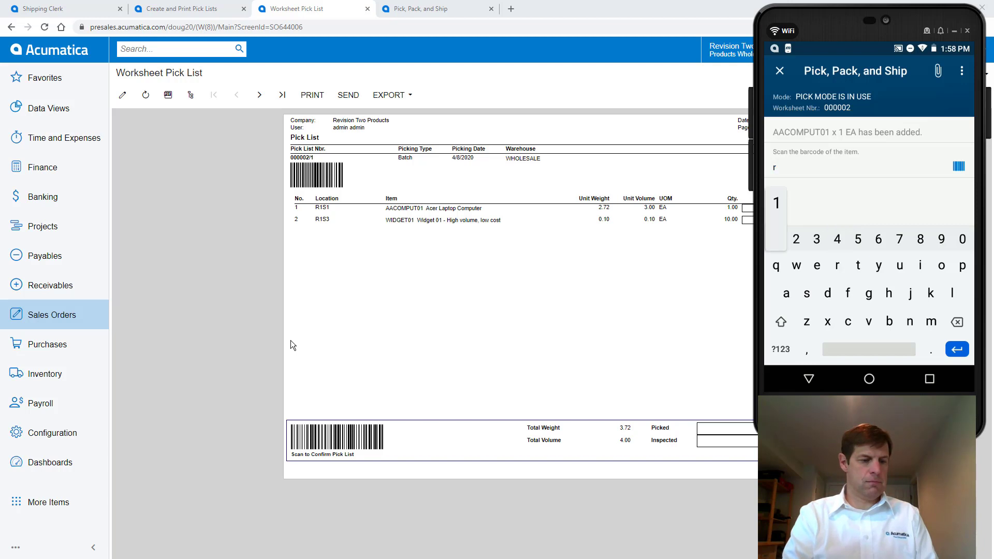
type("1s3")
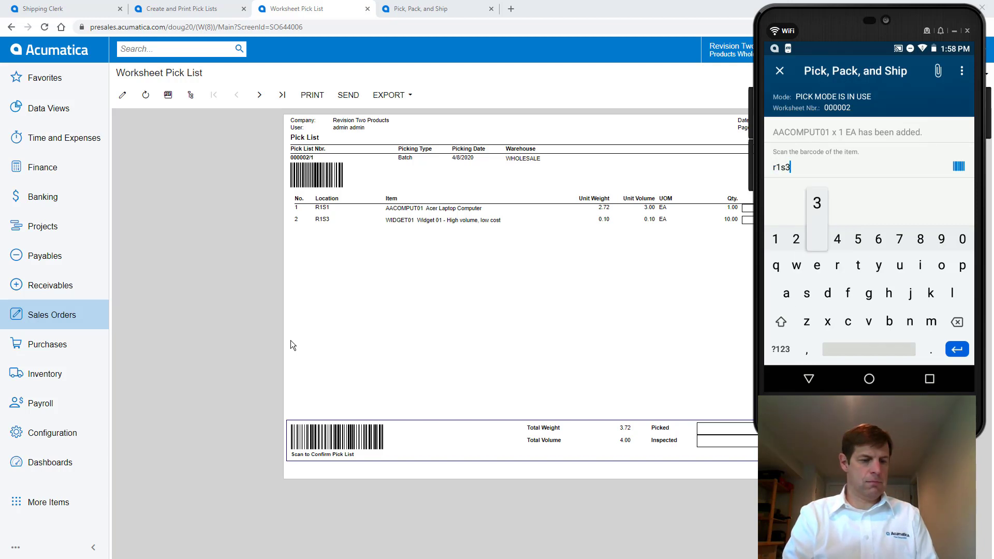
key("Return")
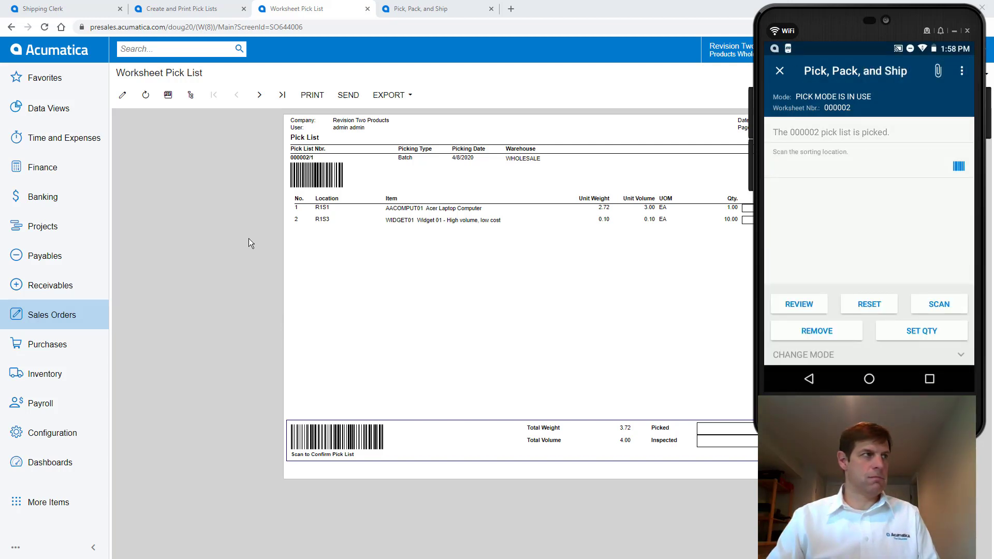
Show the next pick list in the report and scan 000002/2.
left_click(259, 95)
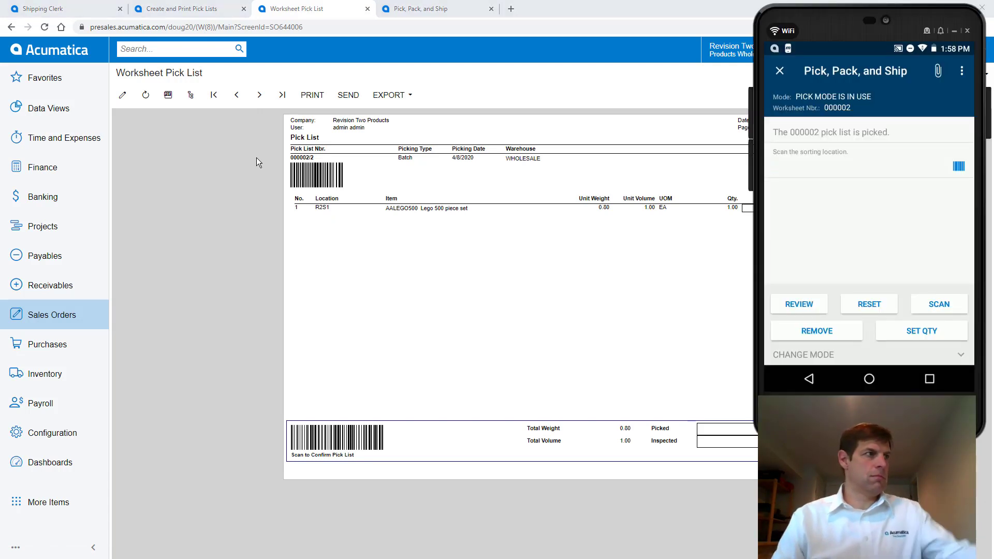
type("000002/2")
key("Return")
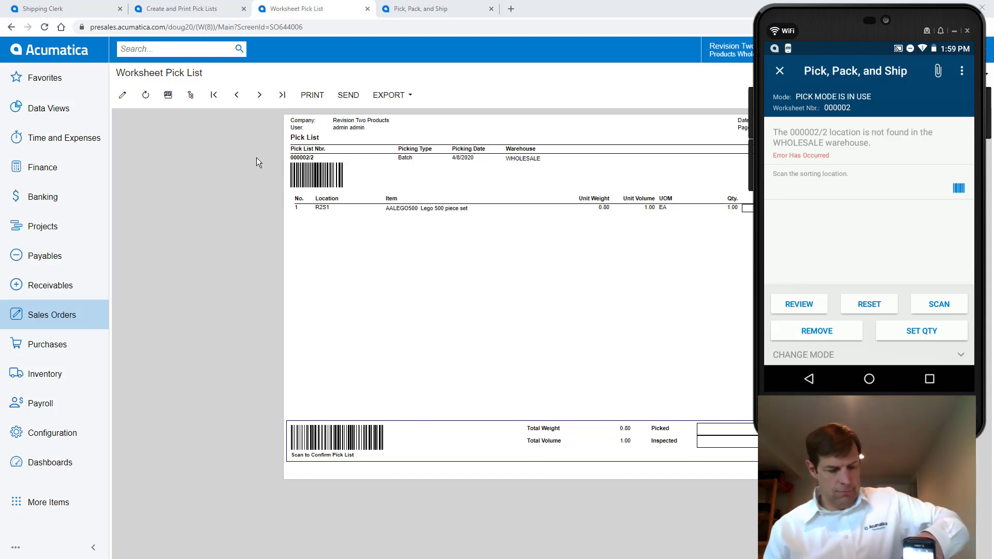
Confirm pick list 000002/1 at the sorting location, then scan location R2S1.
type("000002/1")
key("Return")
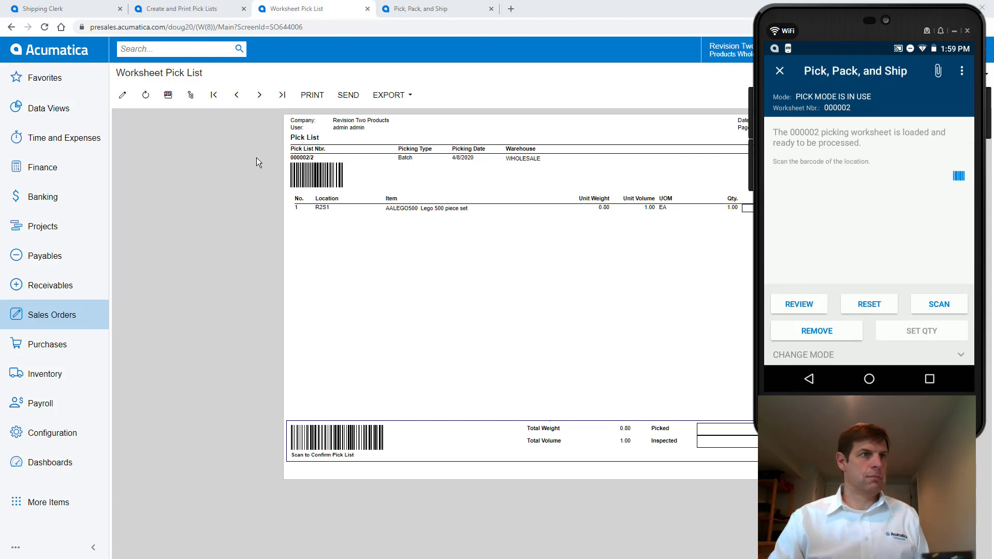
type("r2s1")
key("Return")
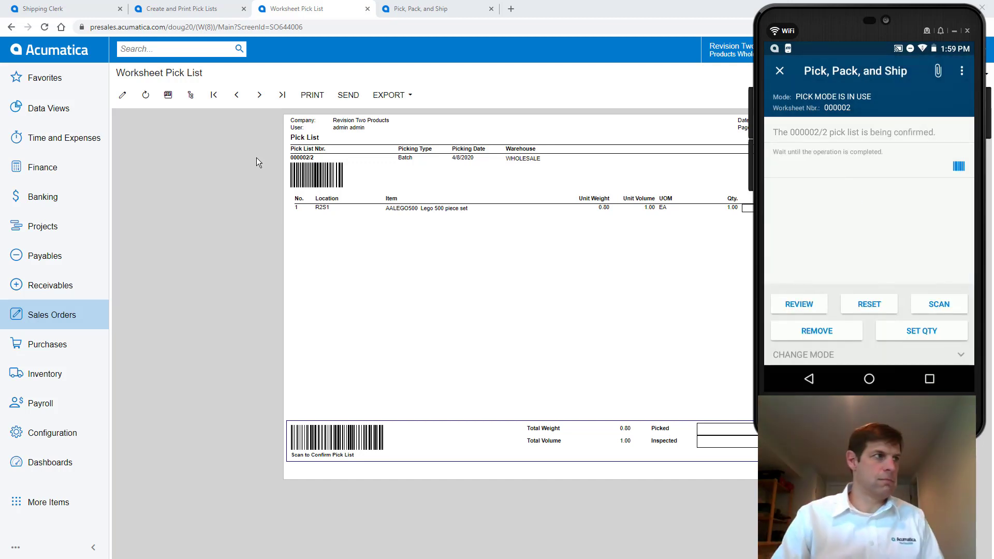
Show pick list 000002/3, then scan R2S2, AACOMPUT01 and sorting location SORT1.
left_click(258, 95)
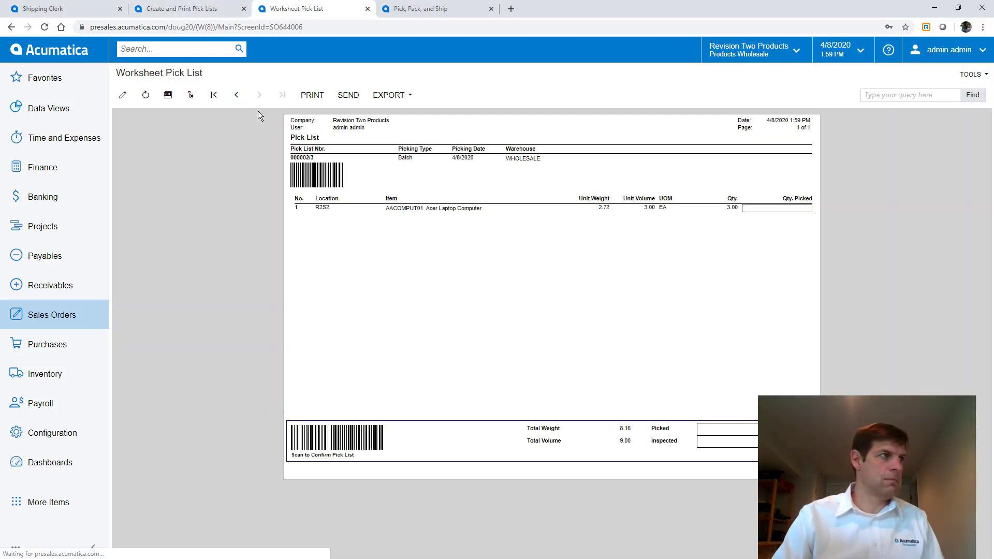
key("alt+Tab")
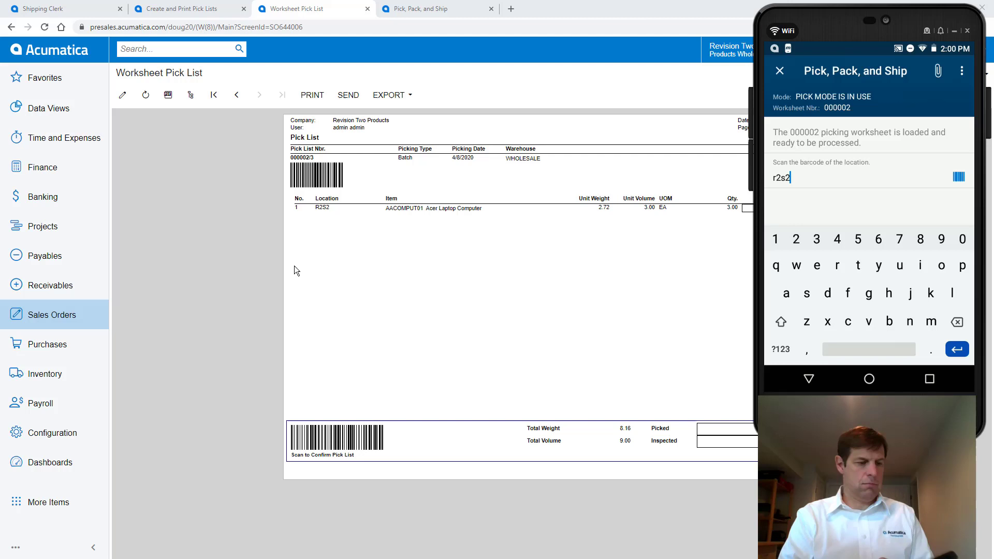
key("Return")
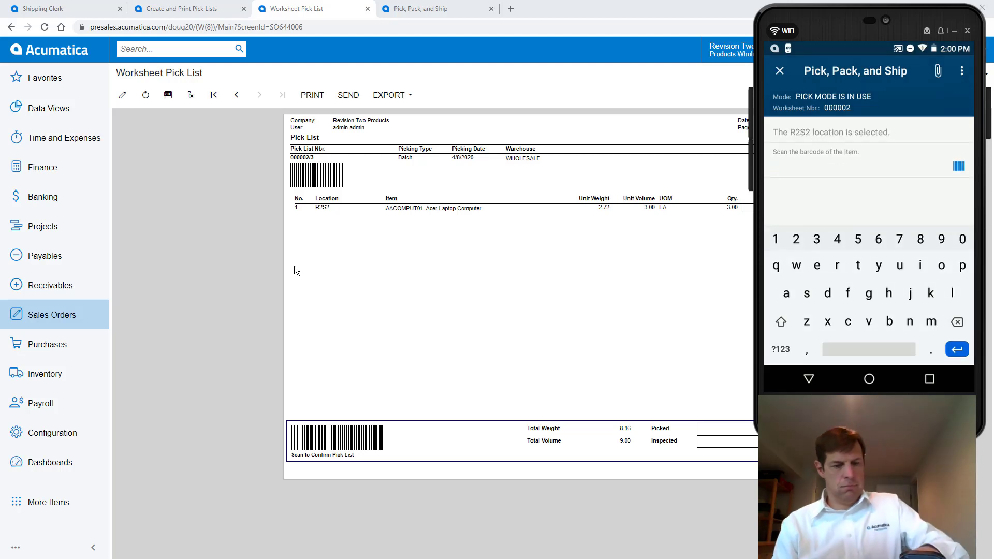
type("AACOMPUT01")
key("Return")
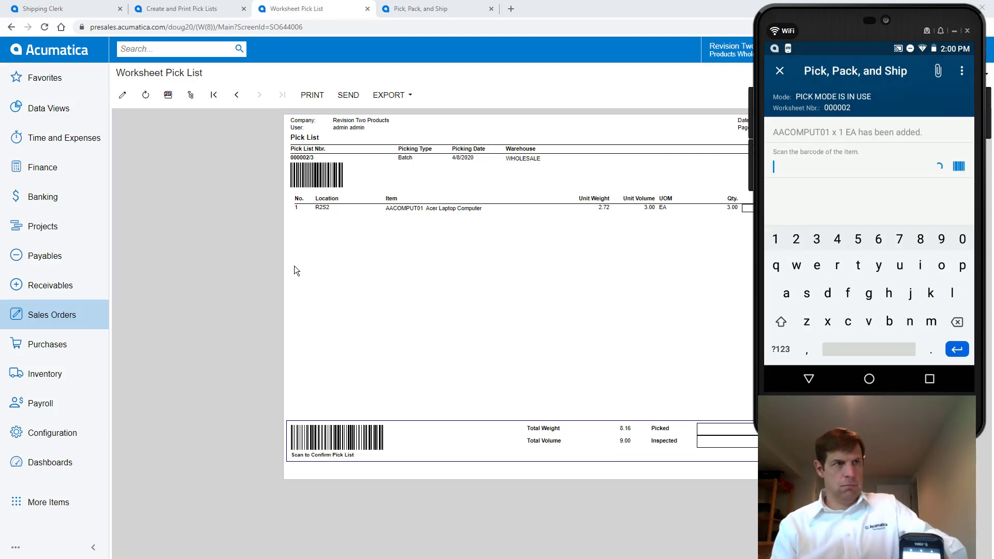
type("SORT1")
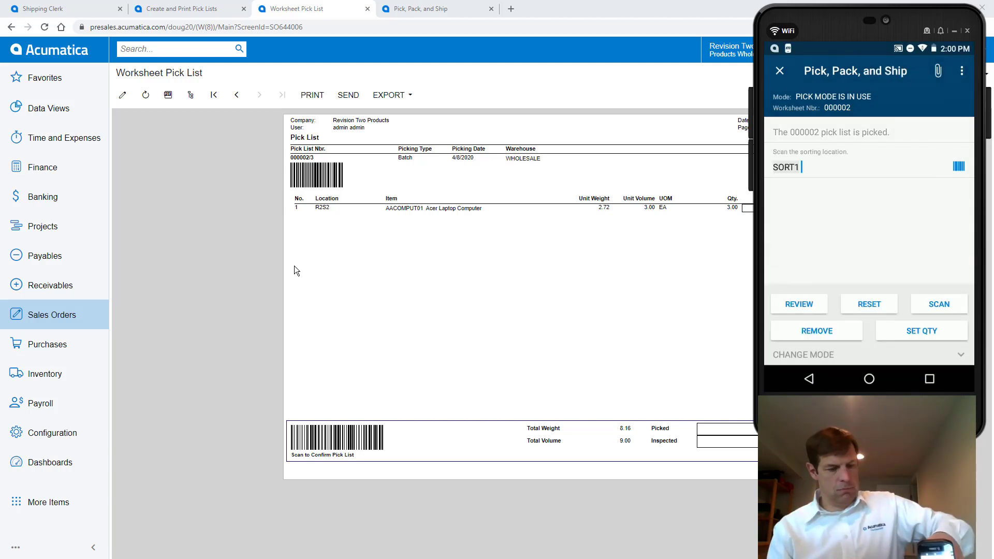
key("Return")
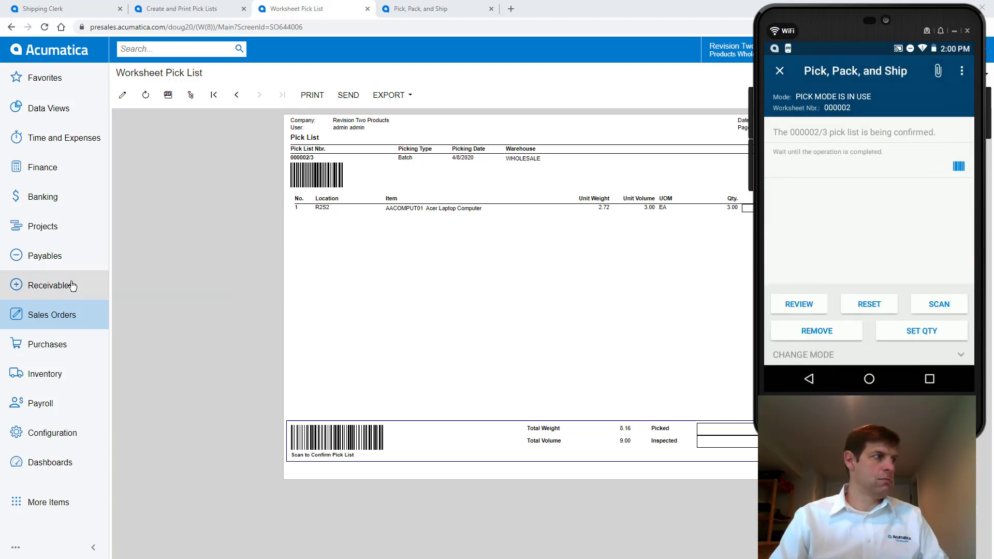
Review released transfers 001247, 001246 and 001245 into SORT1, then return to Sales Orders.
left_click(55, 372)
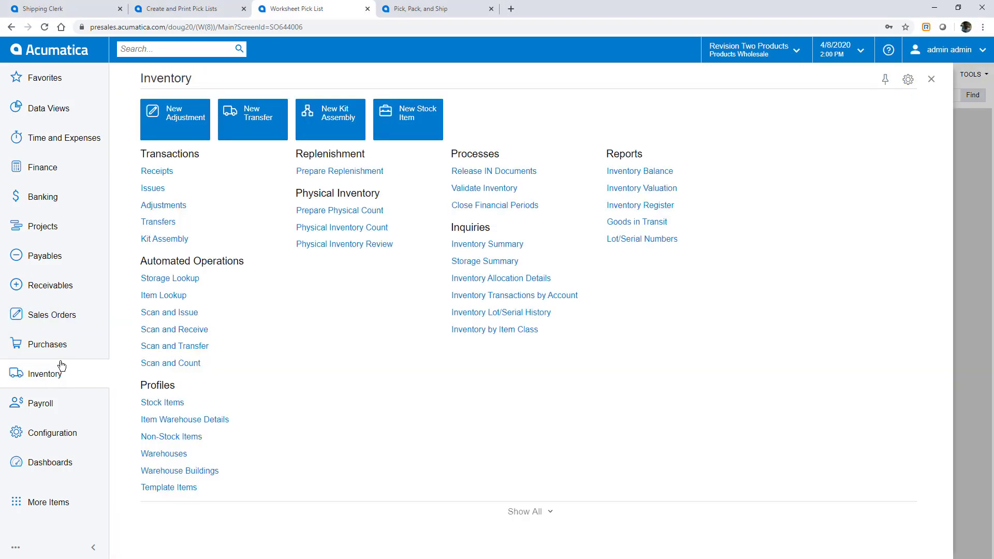
left_click(158, 222)
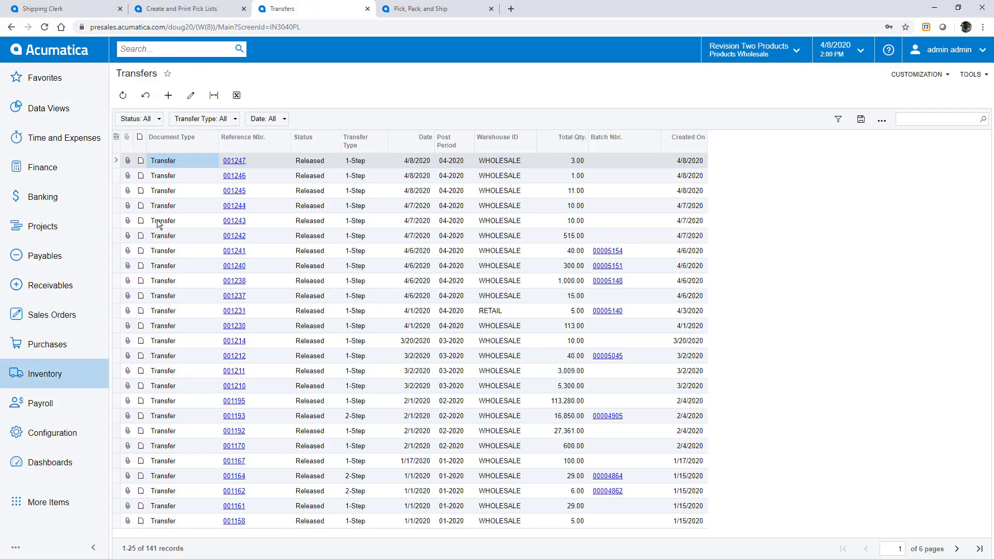
left_click(233, 164)
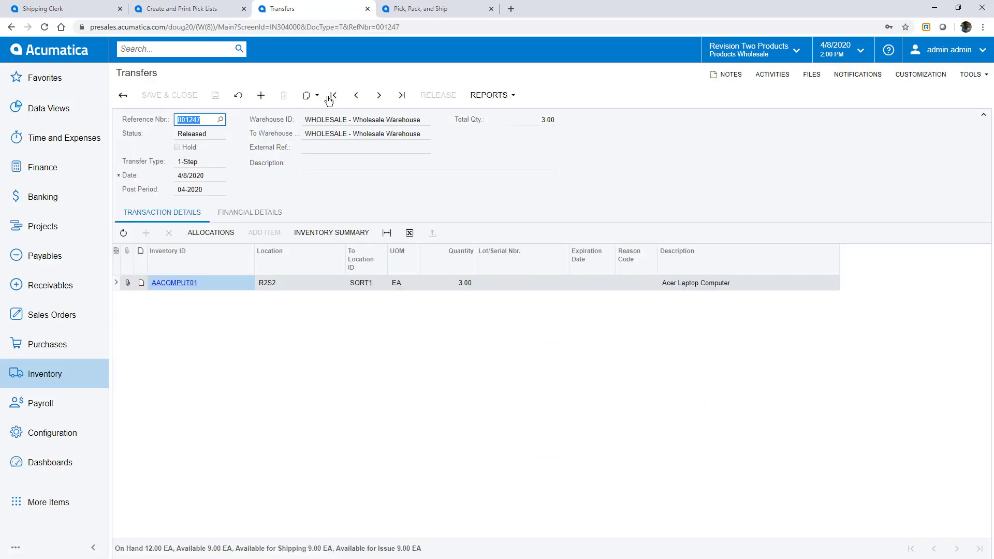
left_click(357, 96)
left_click(356, 98)
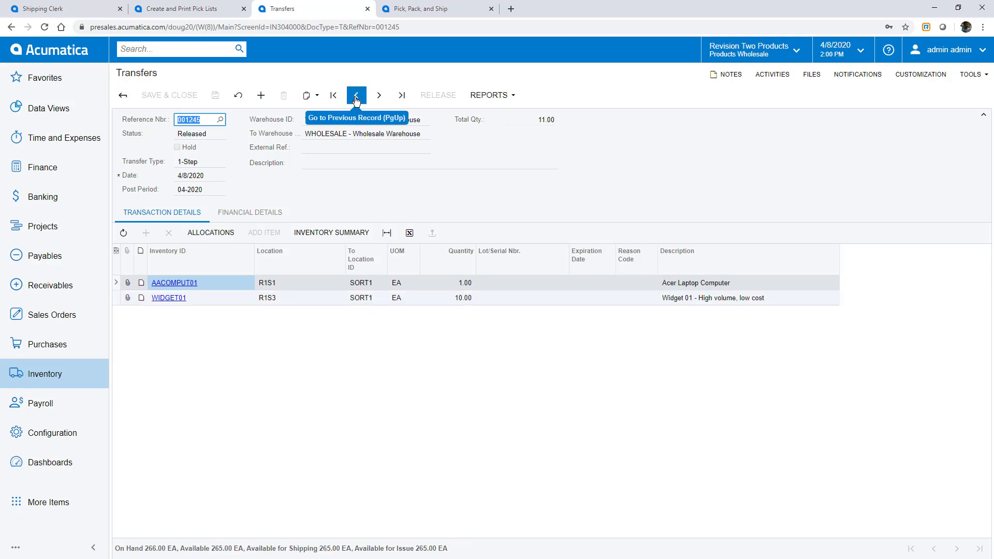
left_click(37, 318)
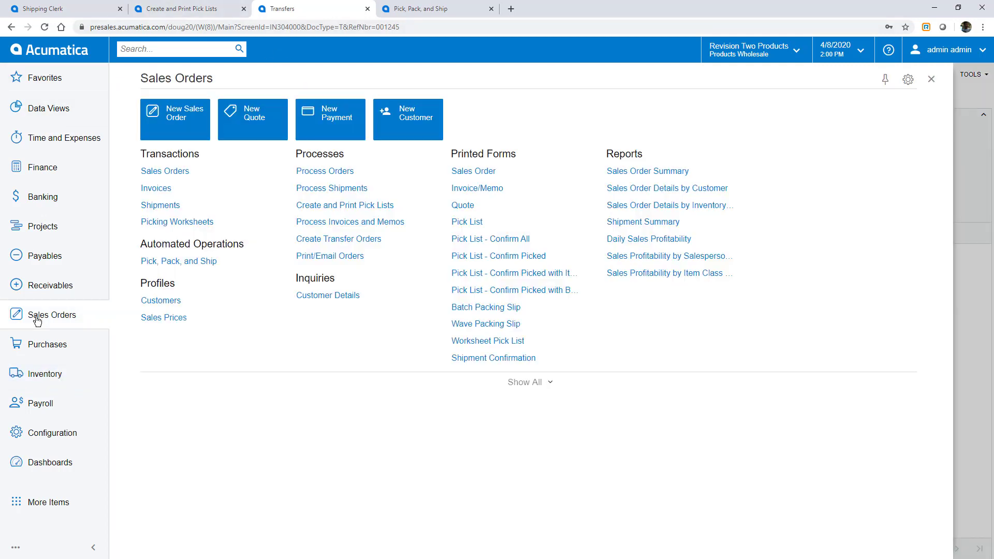
Print packing slips for picking worksheet 000002, starting with shipment 003100.
left_click(147, 222)
left_click(194, 162)
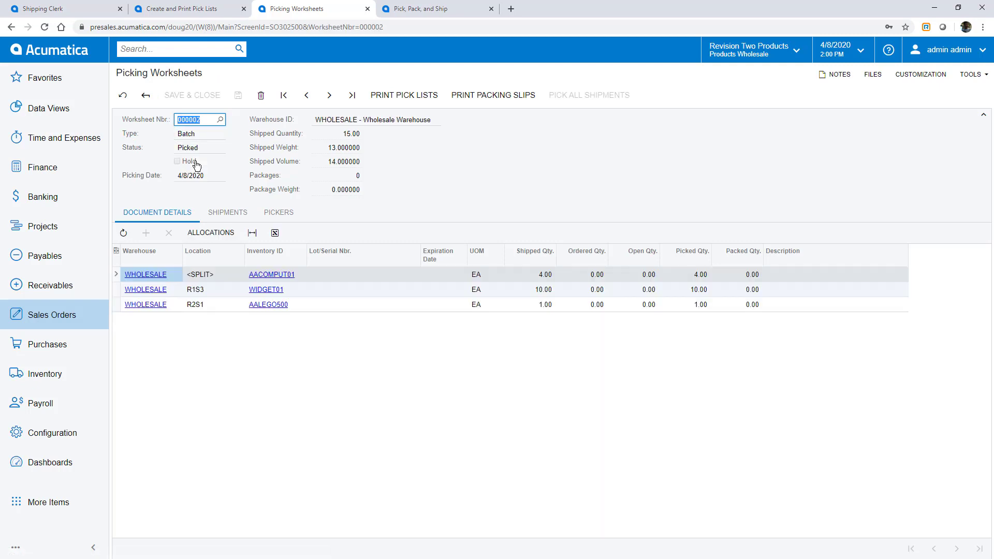
left_click(487, 98)
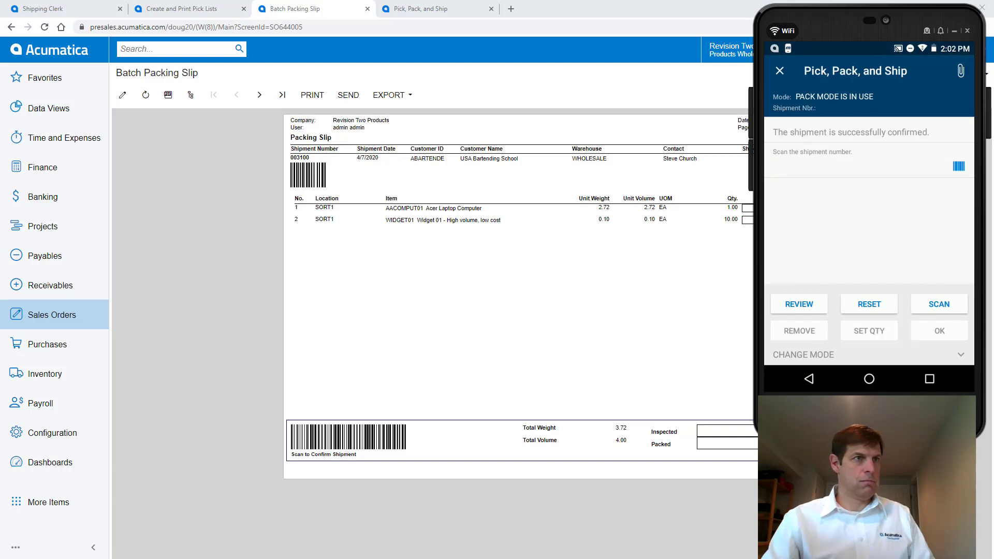
Pack shipment 003101's AACOMPUT01 laptop from SORT1 and confirm the shipment.
left_click(260, 94)
key("alt+Tab")
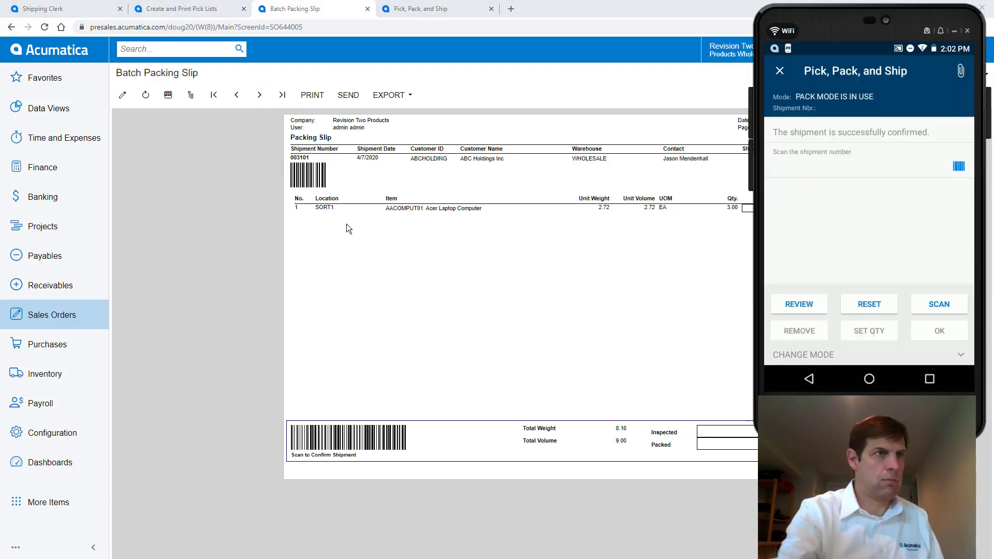
type("003101")
key("Return")
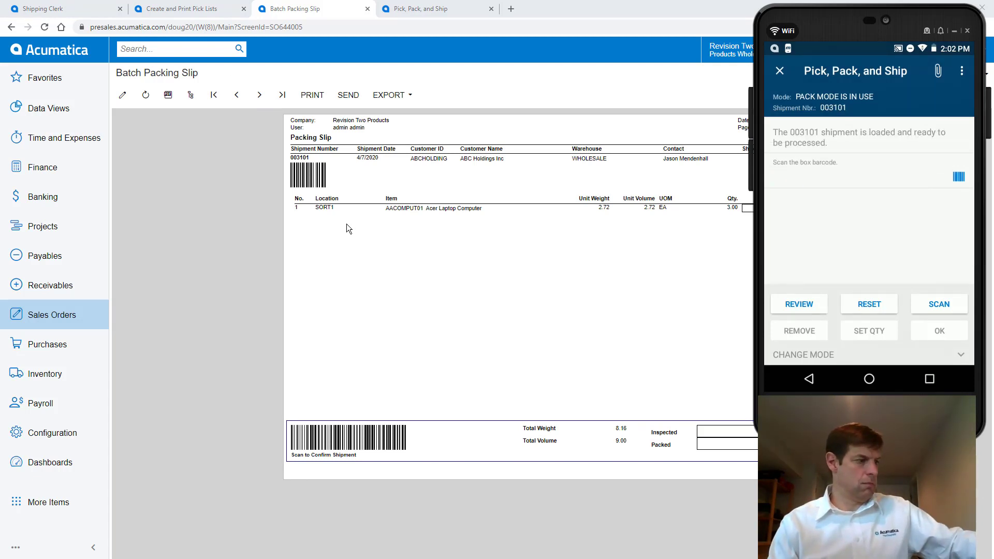
type("SORT1")
key("Return")
type("AACOMPUT01")
key("Return")
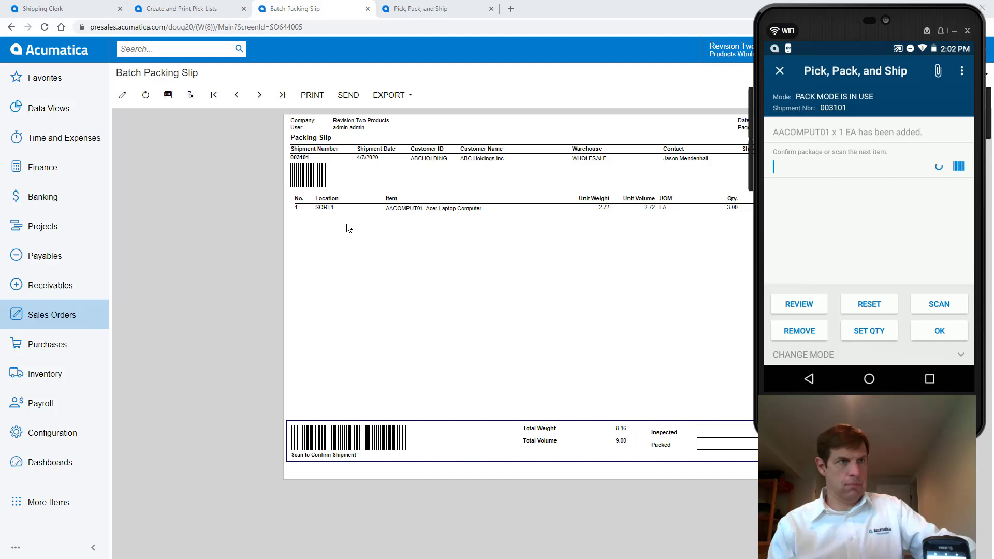
key("alt+Tab")
key("alt+Tab")
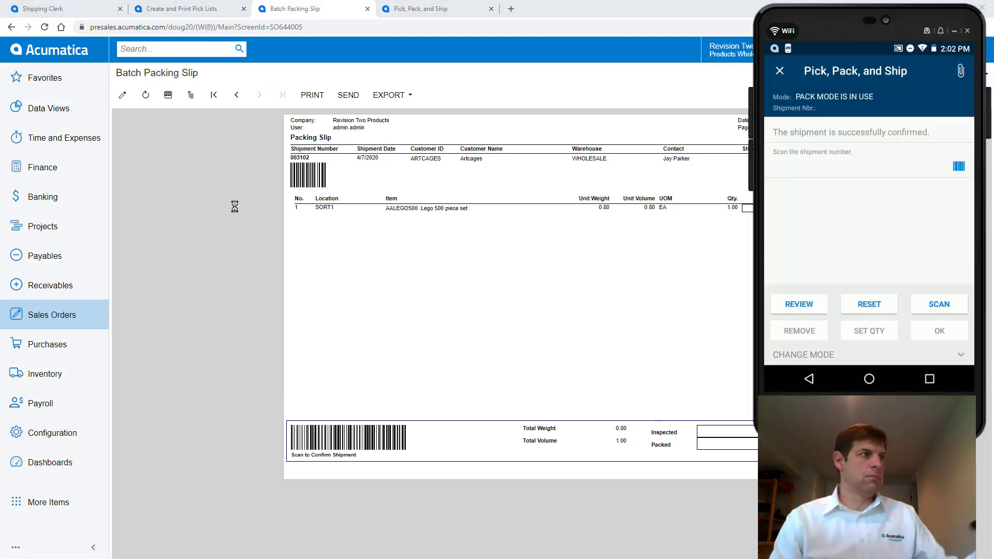
Pack shipment 003102's AALEGO500 from SORT1 into a MEDIUM box and confirm it.
type("003102")
key("Return")
type("MEDIUM")
key("Return")
type("SORT1")
key("Return")
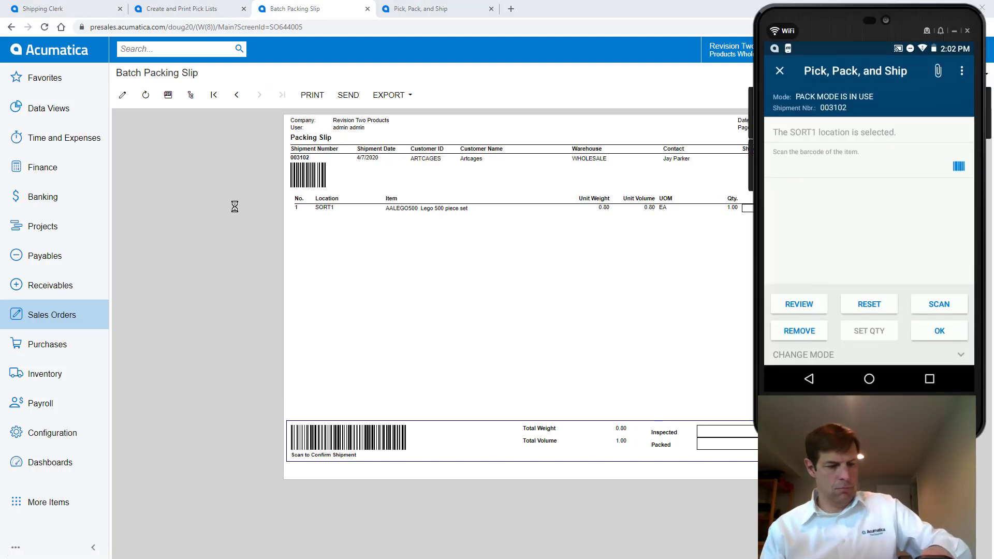
type("AALEGO500")
key("Return")
type("*confirm")
key("Return")
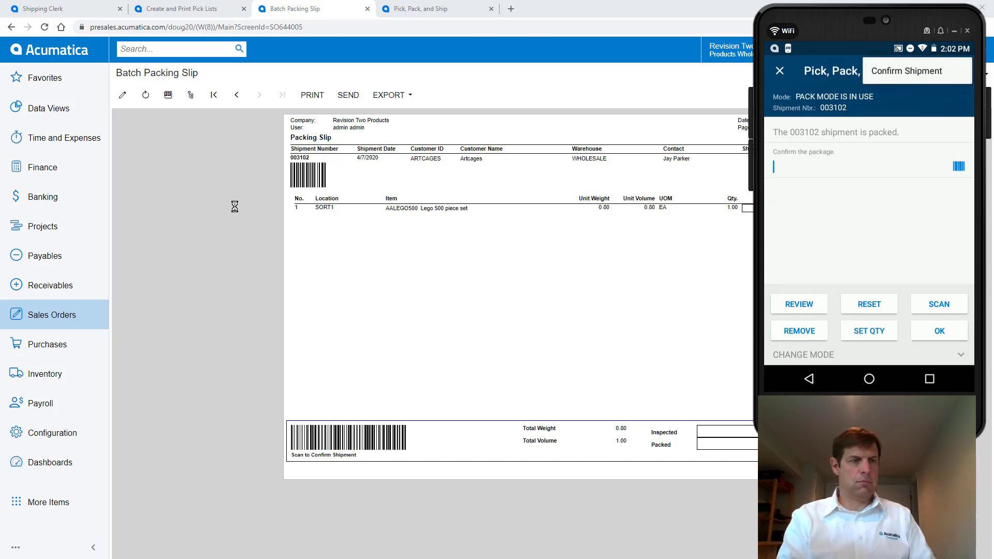
Open Process Shipments and inspect shipment 003100's two MEDIUM packages and their contents.
left_click(49, 317)
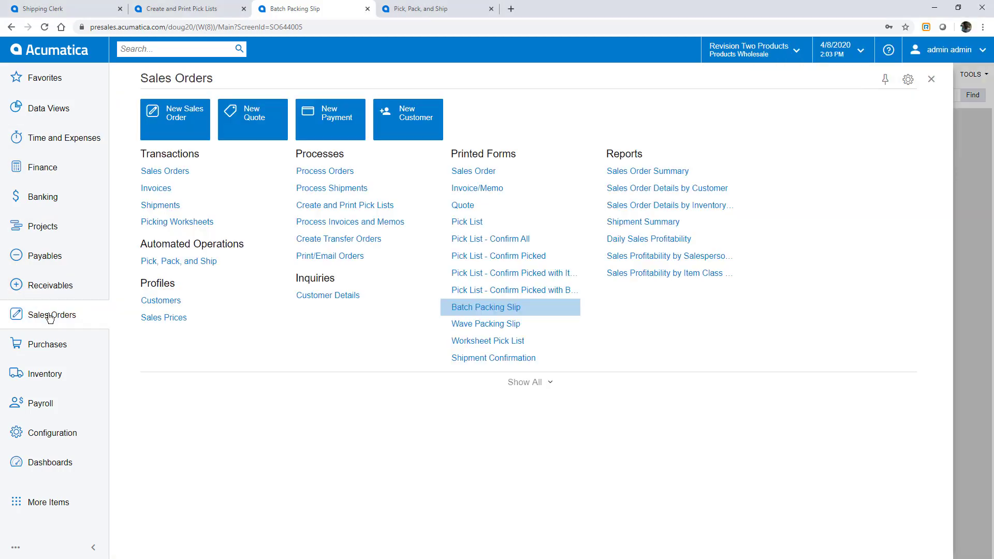
left_click(317, 189)
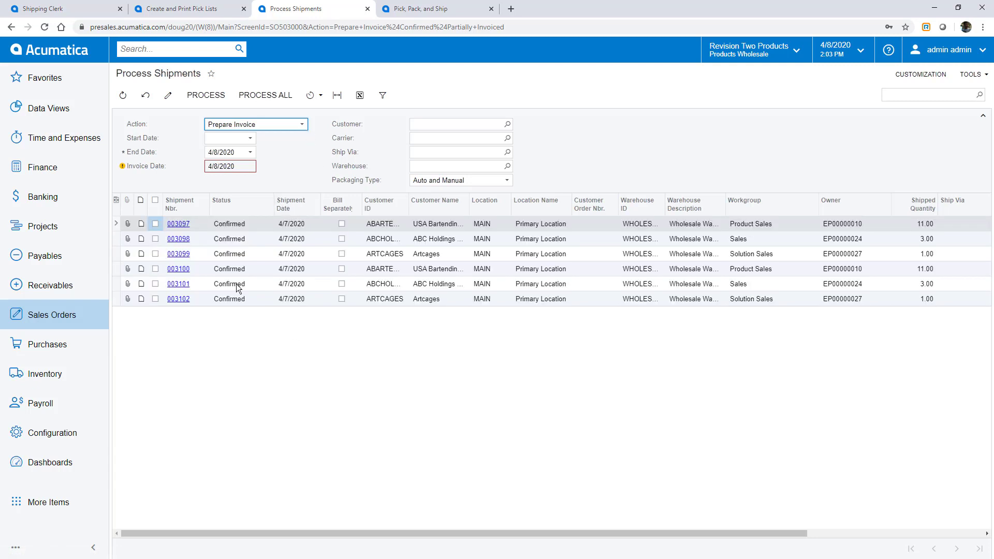
left_click(179, 268)
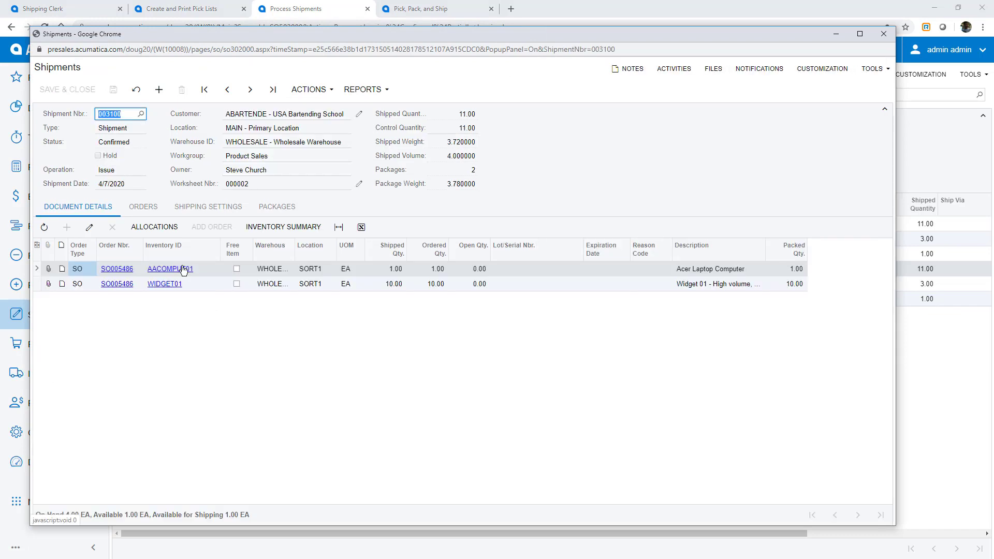
left_click(274, 216)
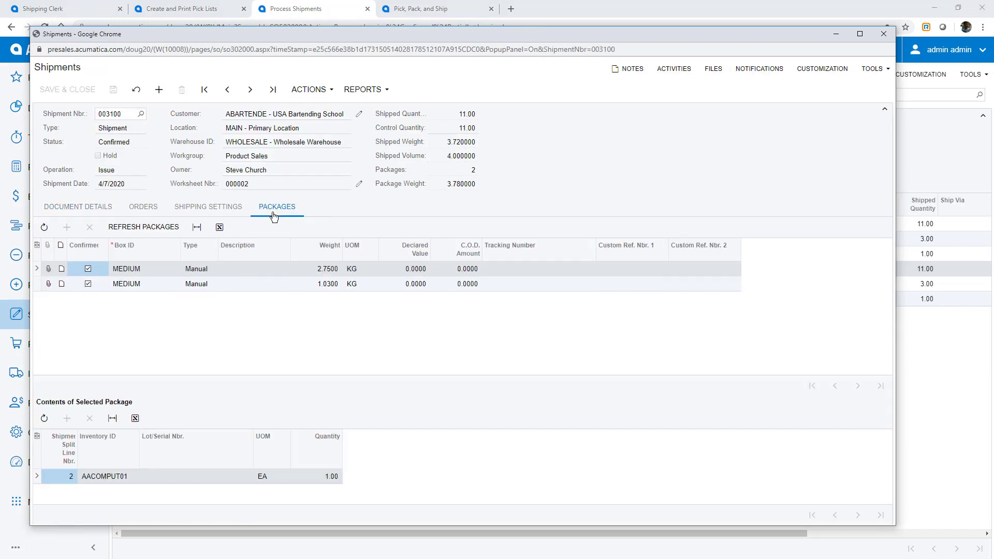
left_click(259, 271)
left_click(253, 284)
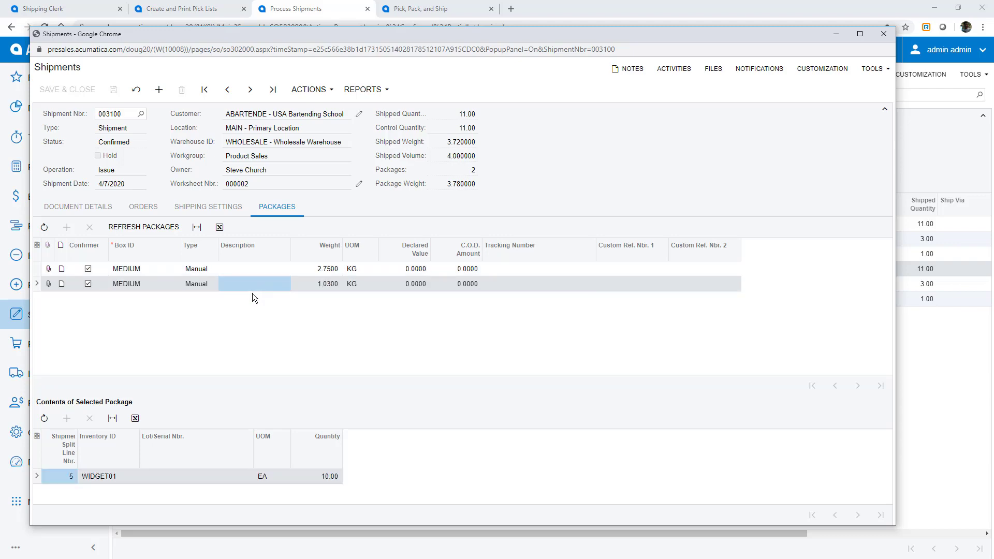